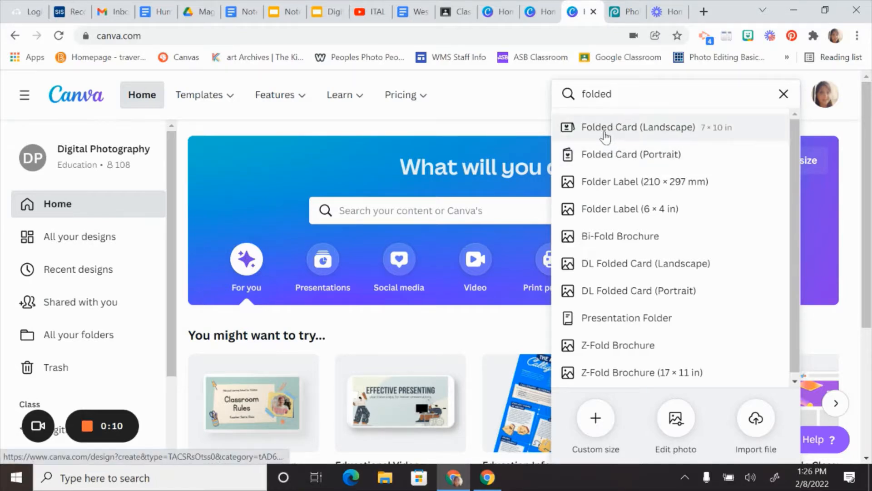
Create a new Folded Card (Portrait) design.
left_click(610, 157)
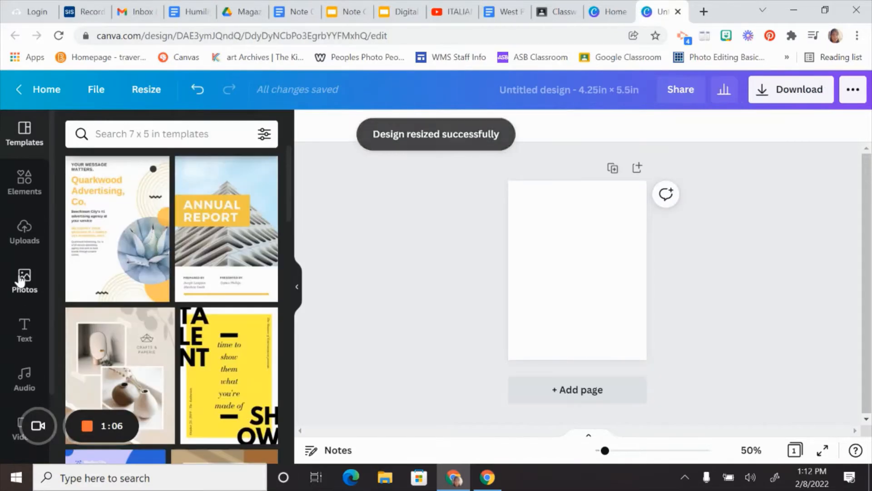
Find photos for "vintage paper" and add the aged parchment with faded handwriting to the blank page.
left_click(25, 282)
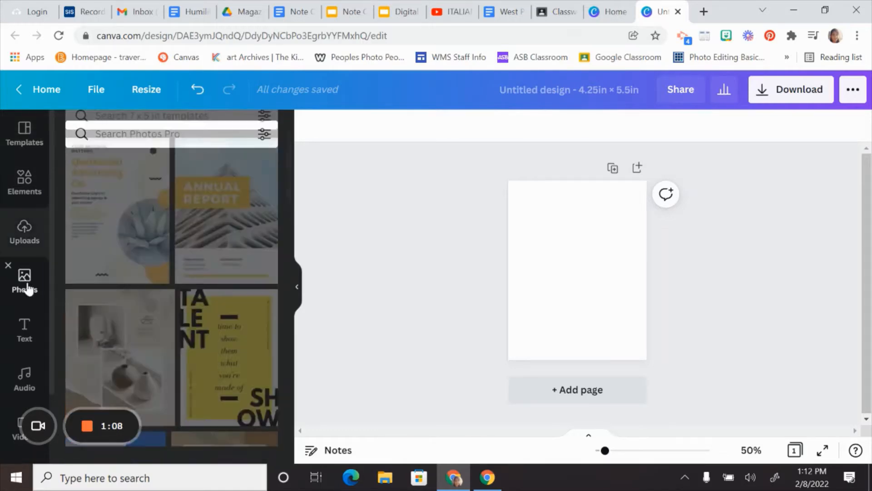
left_click(120, 135)
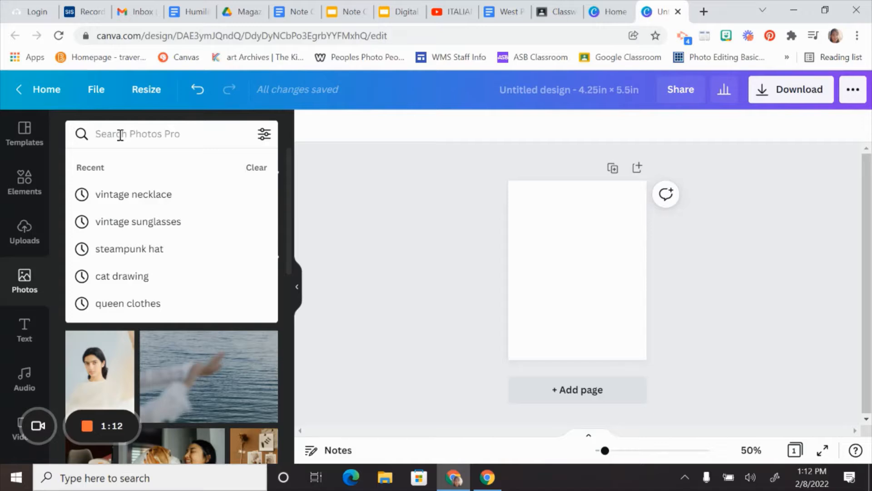
type("vintage paper")
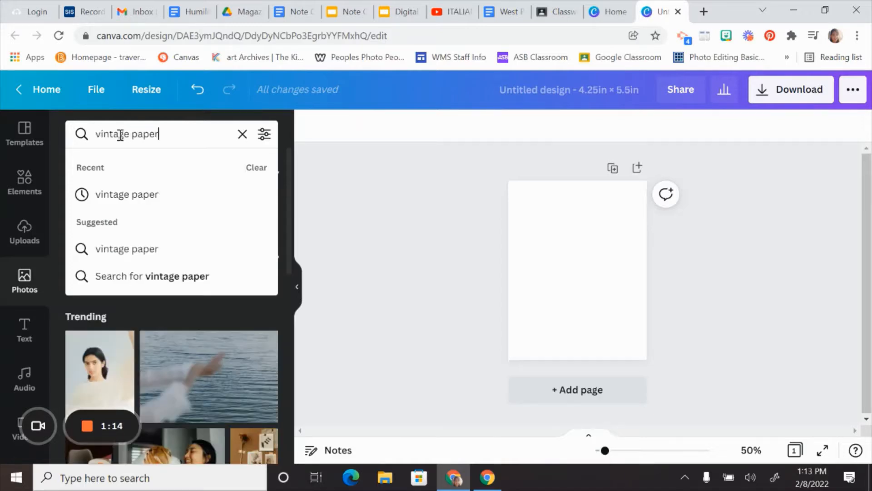
key("Return")
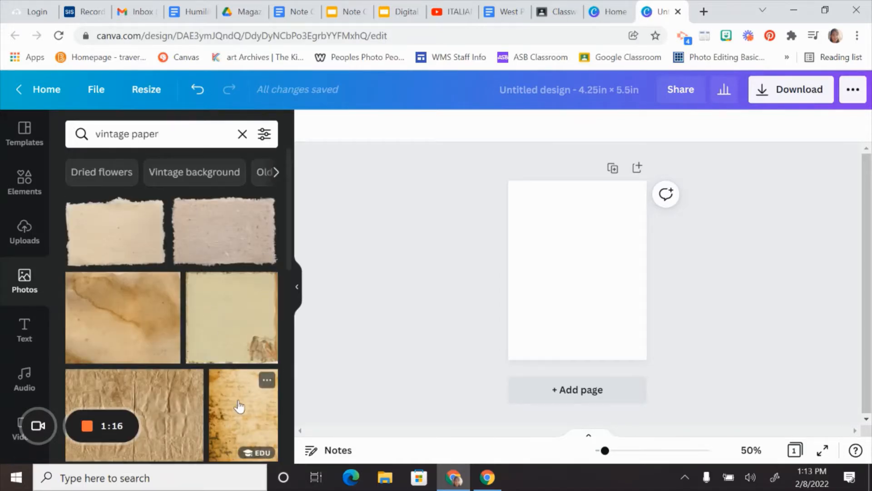
left_click(239, 407)
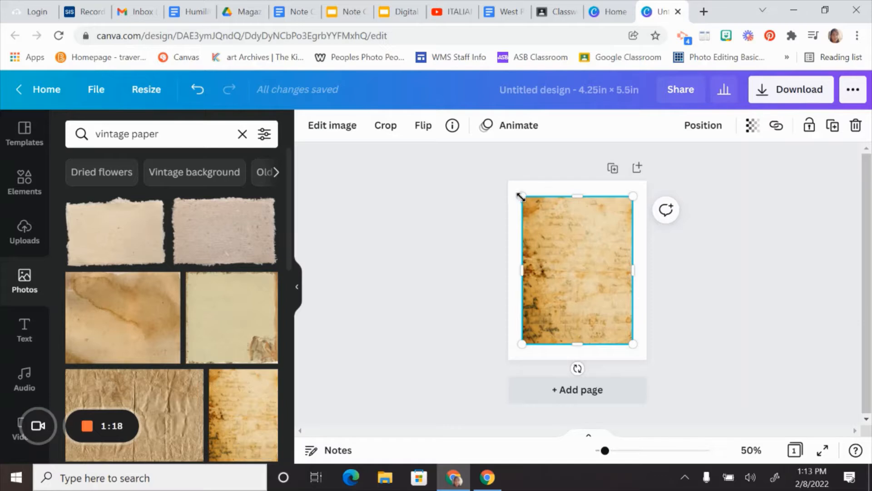
Enlarge the parchment photo from opposite corners until it covers the whole page as a background.
left_click_drag(520, 196, 509, 178)
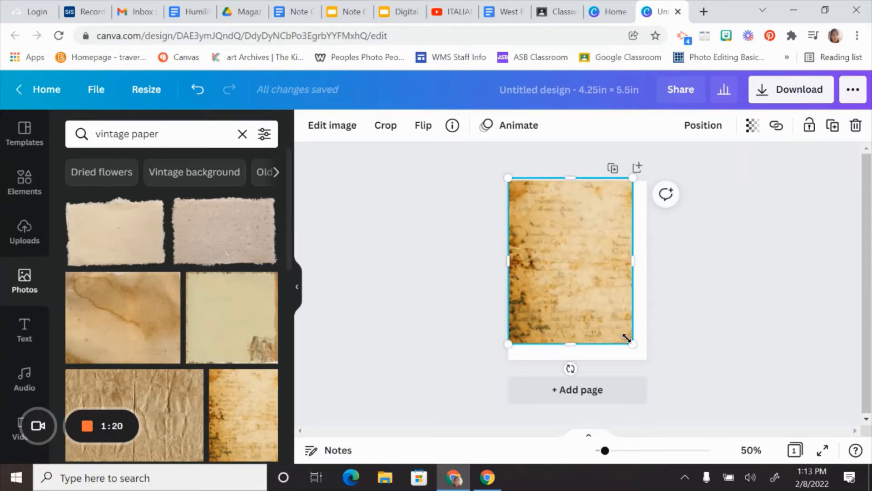
left_click_drag(627, 338, 646, 359)
left_click(731, 344)
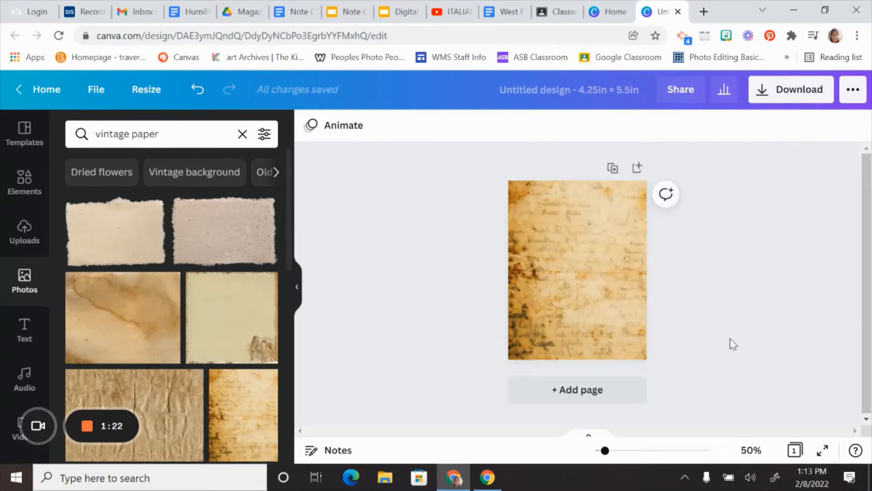
Find photos for "king clothing" and add the crowned man seated in front of blue drapes.
left_click(19, 280)
left_click(144, 132)
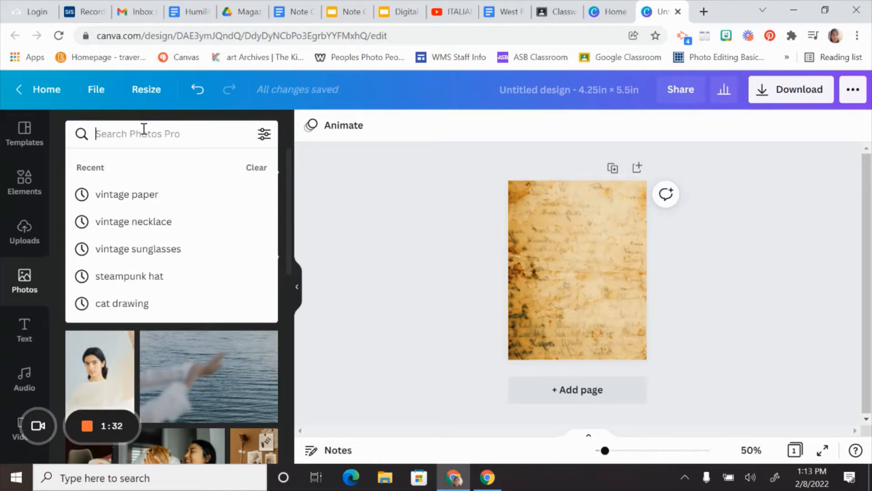
type("kin")
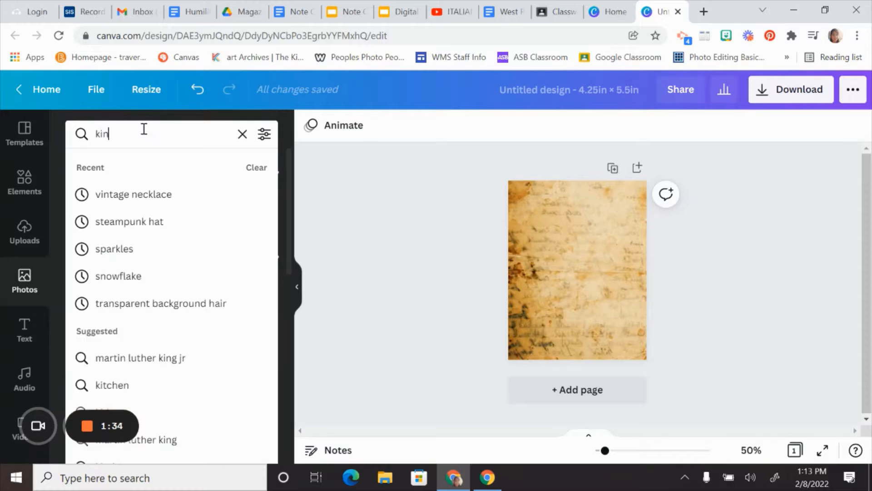
type("g clothing")
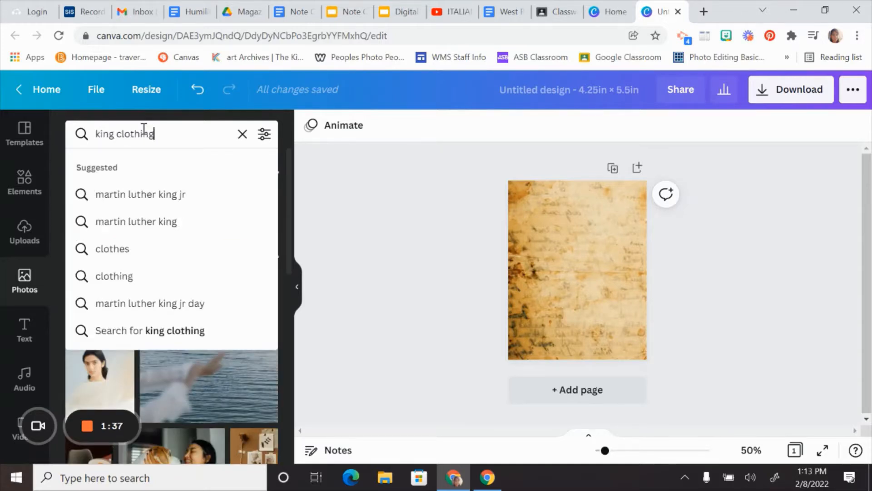
key("Return")
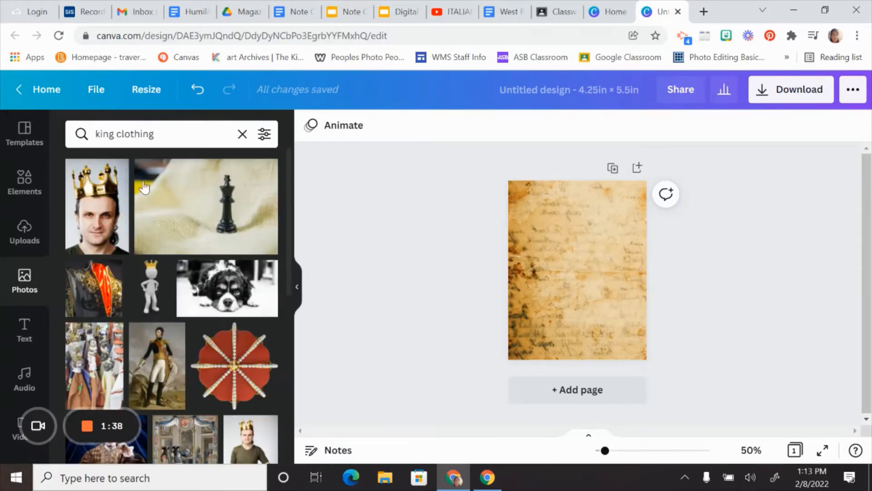
scroll(144, 187, "down", 2)
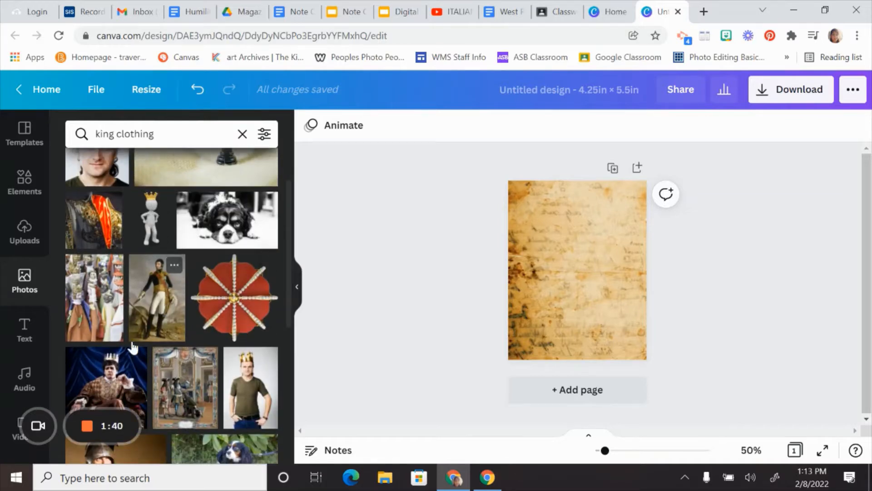
scroll(132, 345, "down", 2)
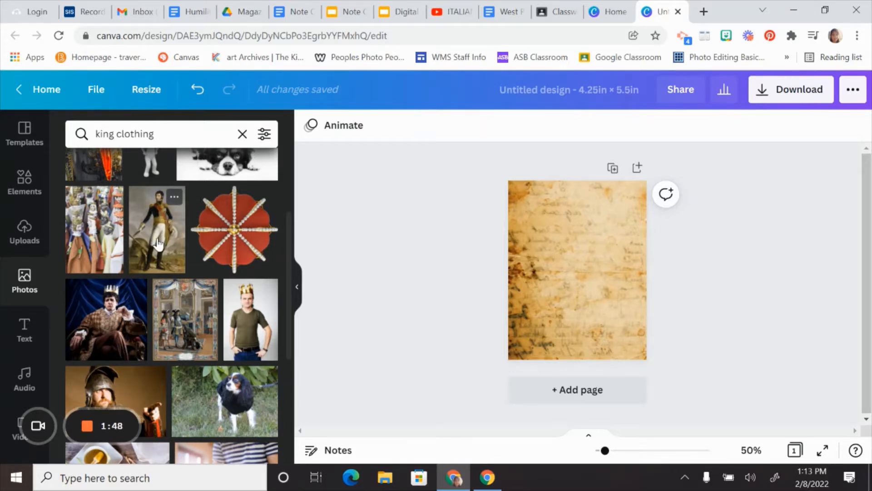
left_click(109, 321)
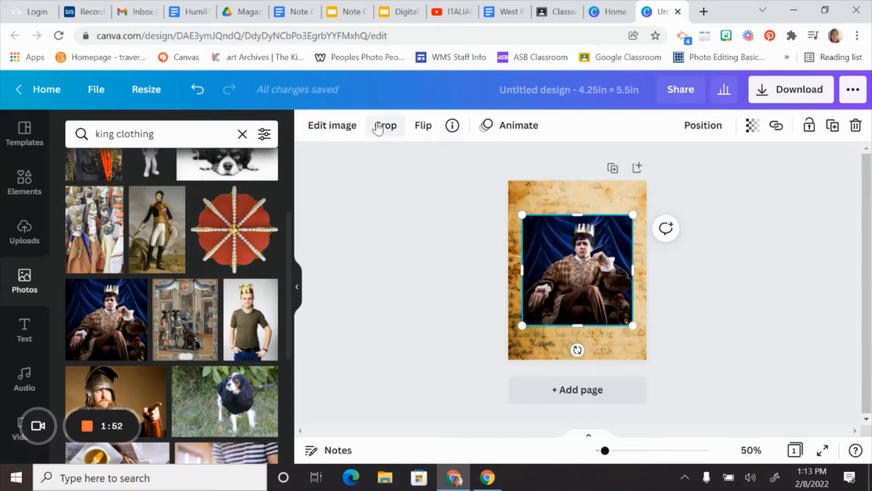
Try to remove the background from the crowned man's photo with Background Remover.
left_click(343, 125)
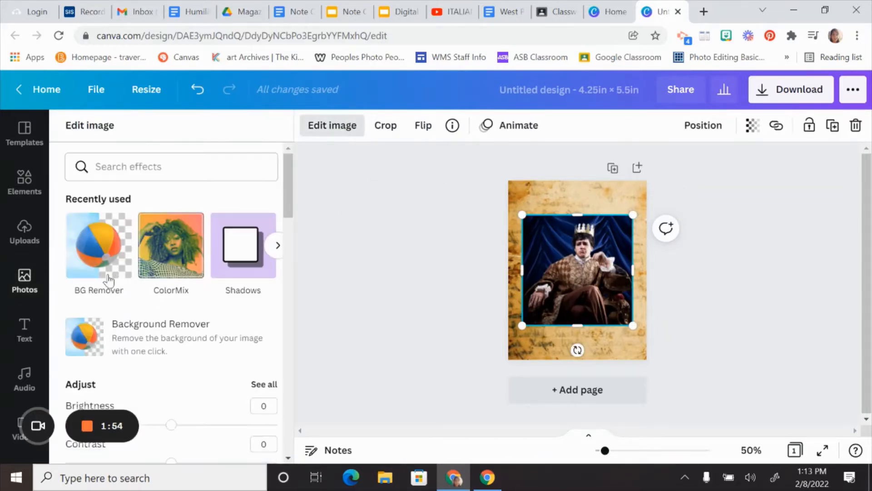
left_click(97, 272)
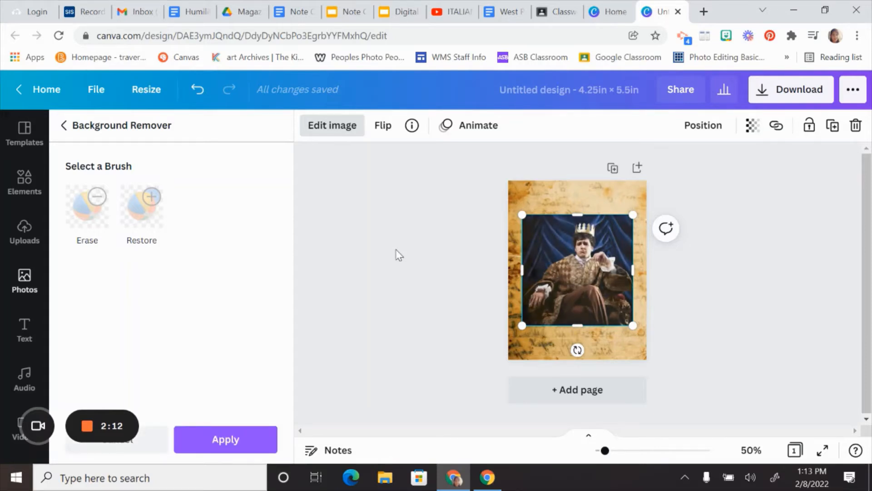
left_click(267, 434)
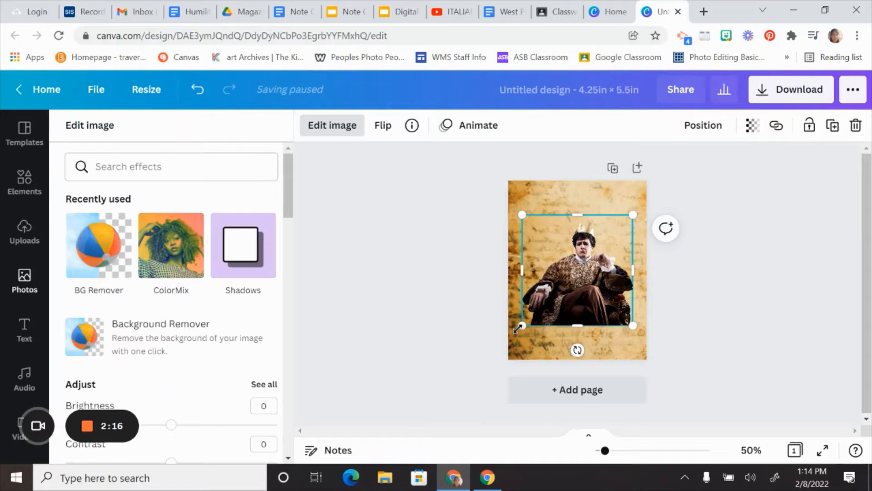
Enlarge the crowned man's photo to reach the page's left edge and undo the last change to it.
left_click_drag(520, 327, 508, 345)
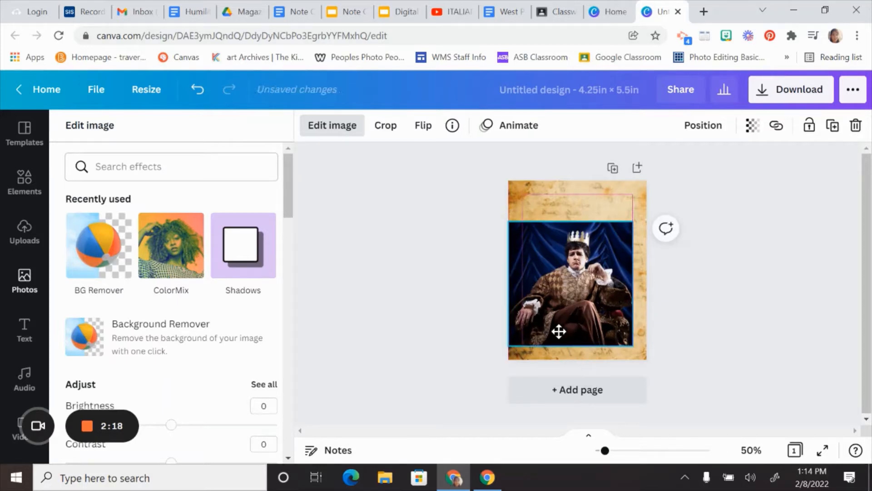
left_click(198, 92)
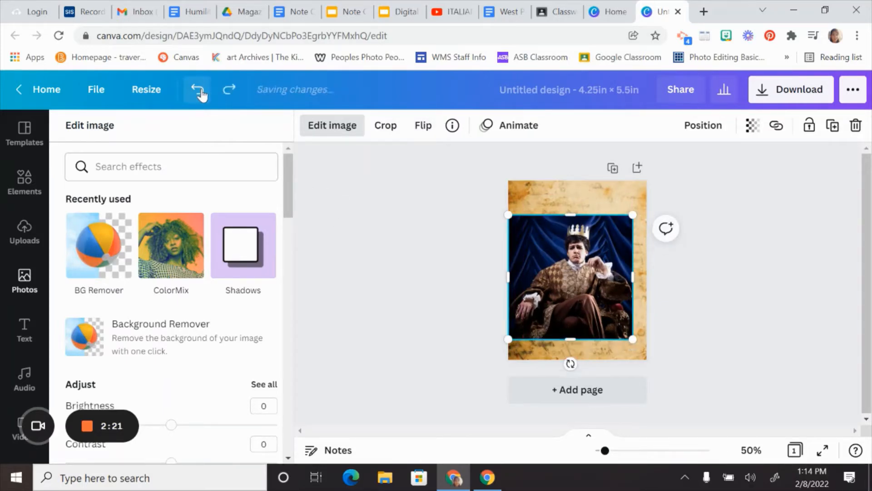
Remove the blue drapery background from the enlarged king photo and move the cutout to the page's bottom edge.
left_click(102, 257)
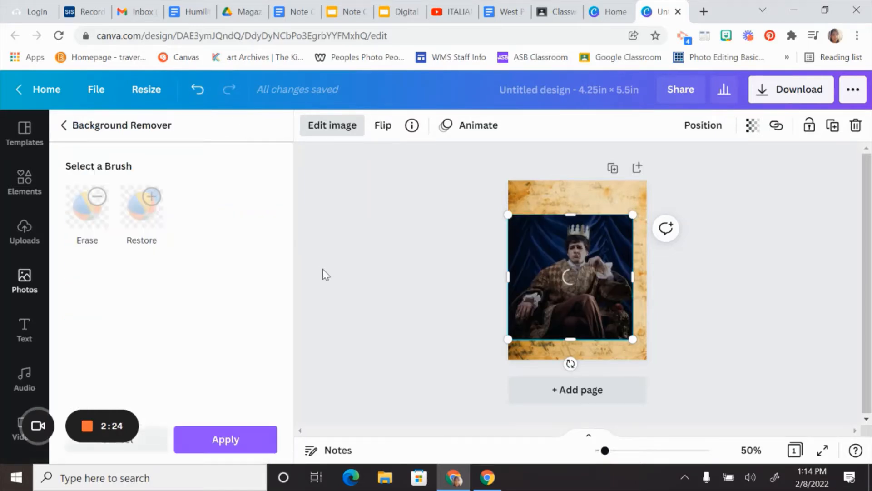
left_click(225, 441)
left_click_drag(568, 308, 581, 315)
Crop the king cutout from above to cut off the crown and head, keeping the robed body.
left_click(587, 293)
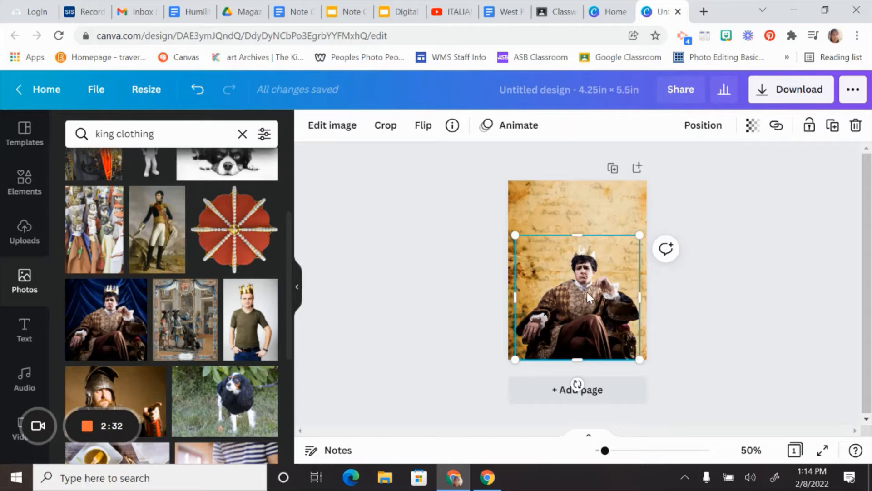
left_click(386, 127)
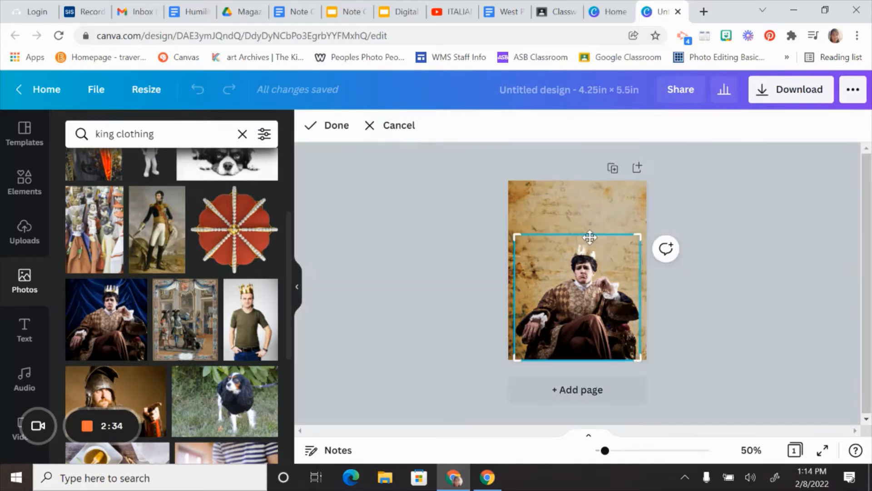
left_click_drag(519, 234, 513, 275)
left_click(707, 294)
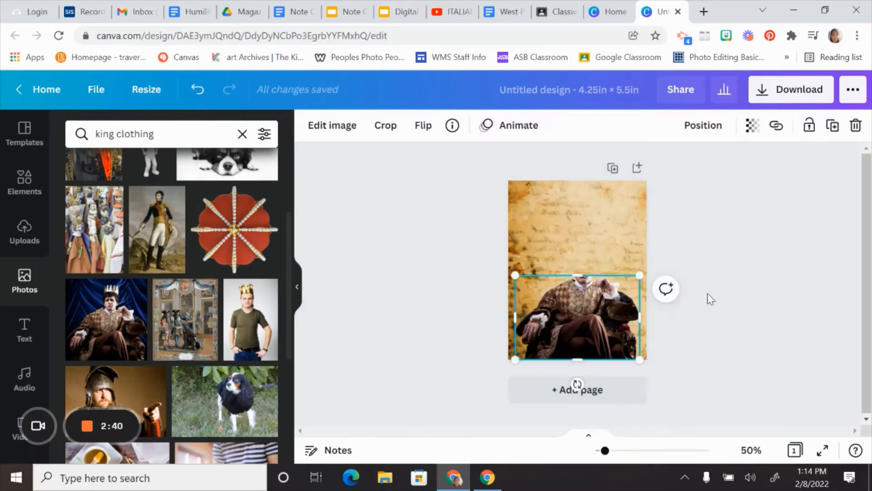
left_click(724, 213)
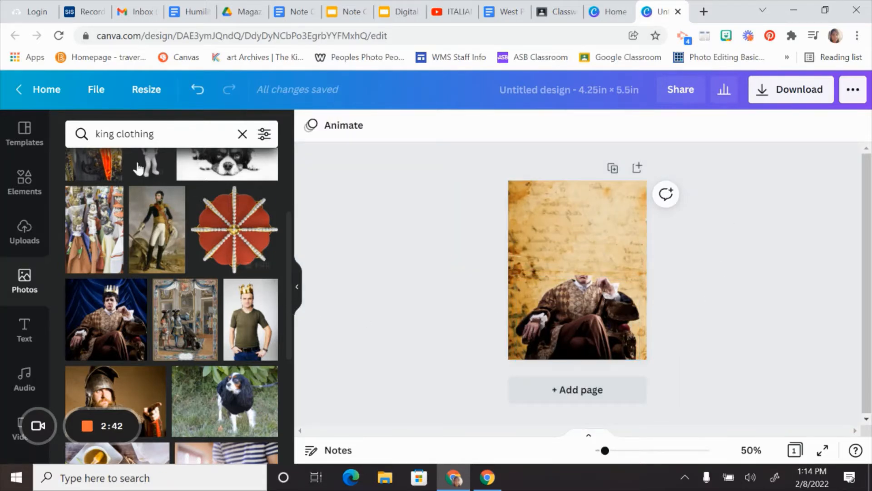
Replace the photo search with "dog drawing" and add the drawing of the sitting pug to the page.
left_click(143, 133)
double_click(143, 133)
triple_click(143, 134)
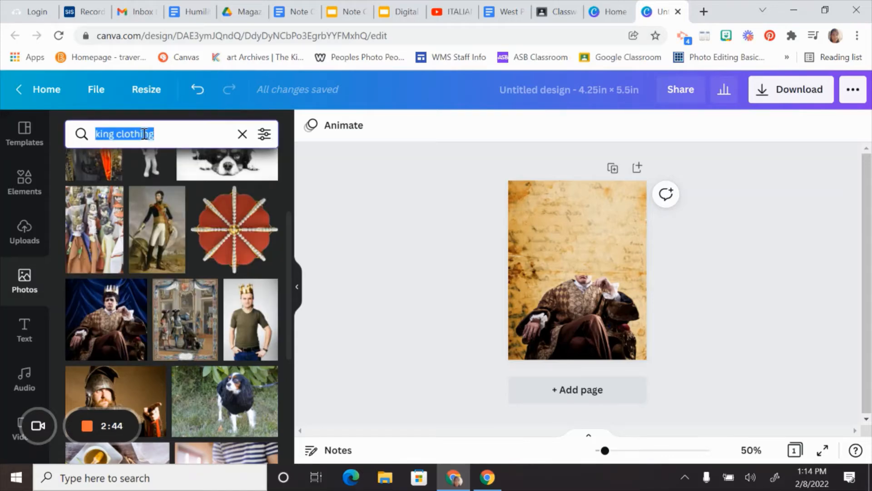
type("dog drawing")
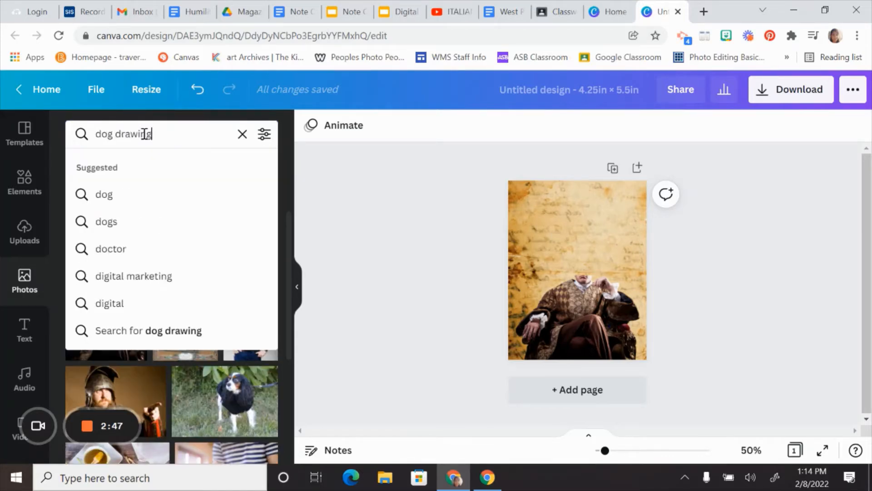
key("Return")
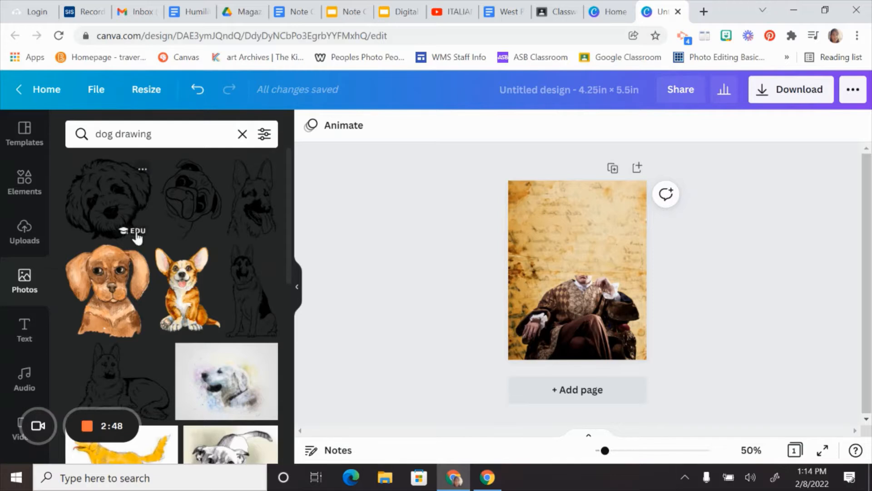
scroll(165, 263, "down", 2)
scroll(165, 263, "down", 3)
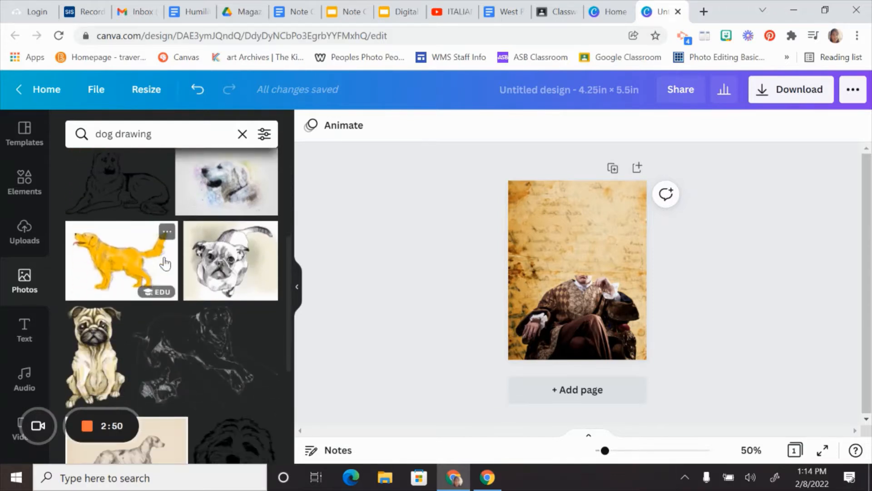
left_click(92, 364)
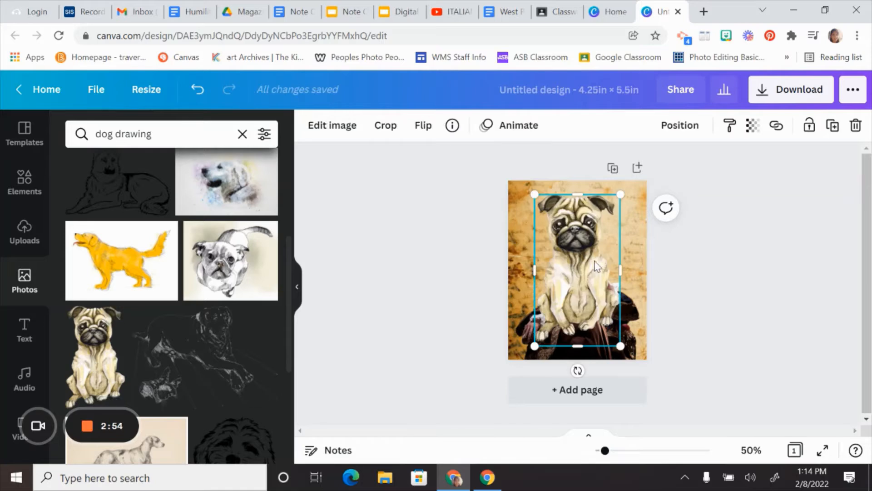
Crop the pug drawing from below so that only its head and neck are kept.
left_click(387, 129)
left_click_drag(619, 345, 619, 261)
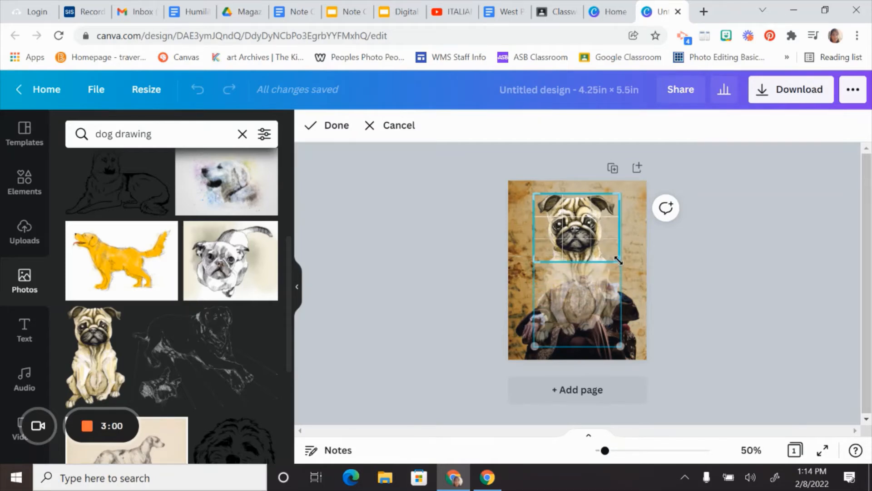
left_click(698, 279)
Place the pug head over the king's neck and tilt it slightly counterclockwise.
left_click_drag(595, 242, 581, 253)
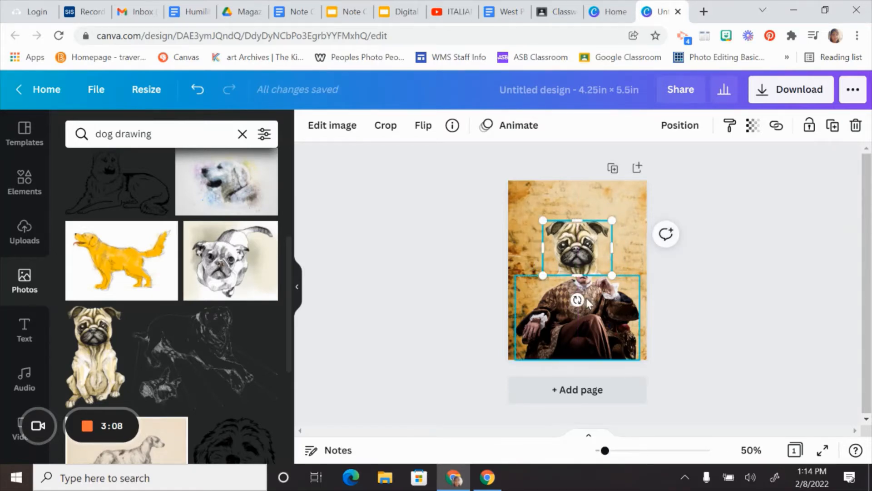
left_click_drag(577, 300, 587, 318)
left_click_drag(577, 256, 577, 262)
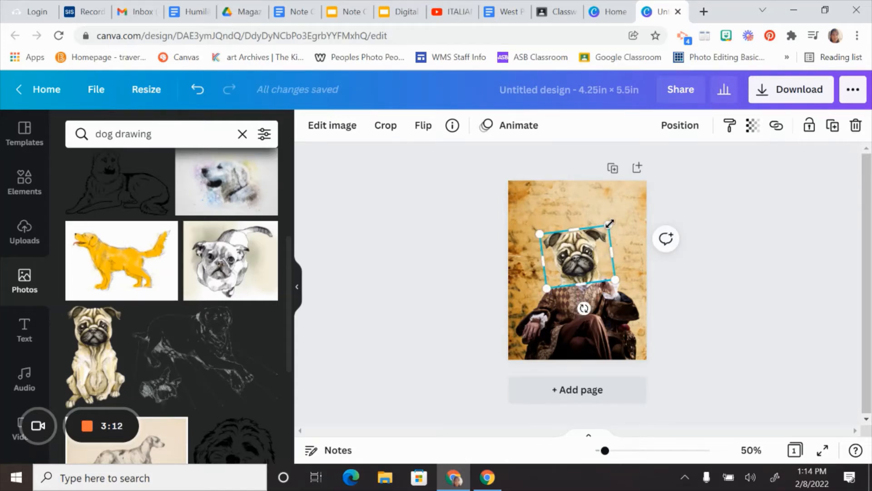
Shrink the tilted pug head slightly so it fits the king's shoulders, and deselect it.
left_click_drag(610, 223, 590, 249)
left_click(667, 248)
left_click(691, 214)
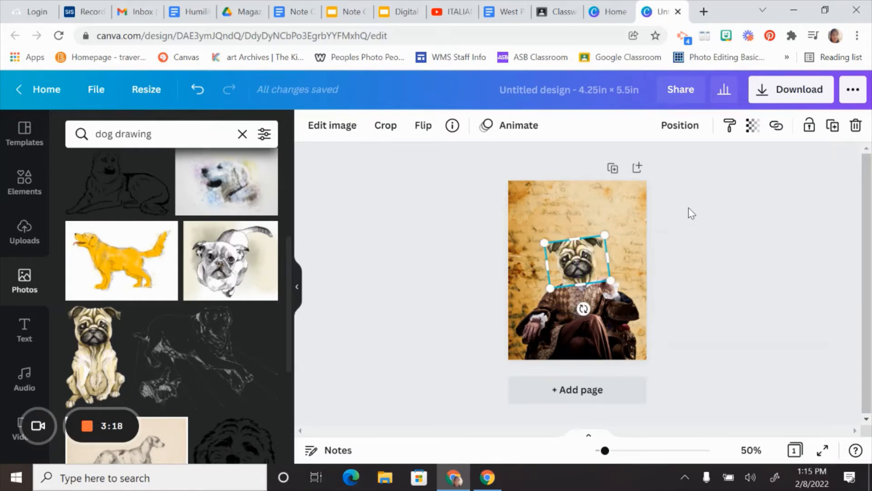
left_click(687, 227)
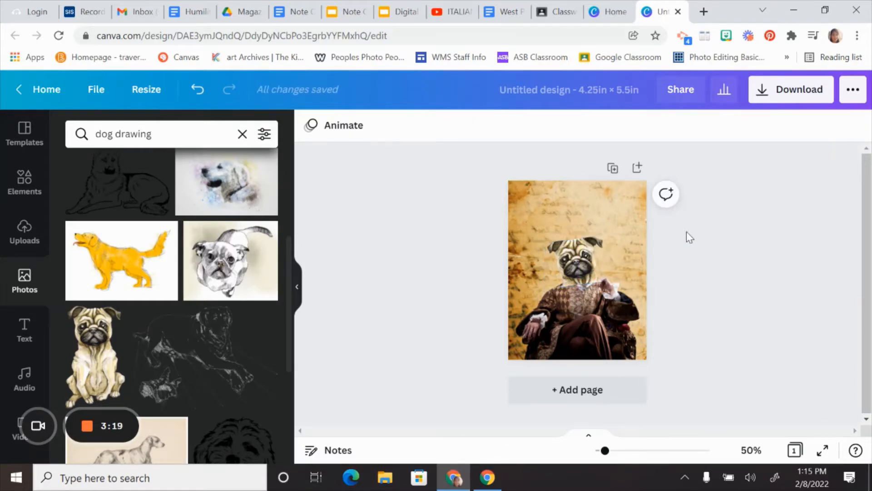
Crop the pug head's right side slightly and nudge the head a little to the left.
left_click(587, 253)
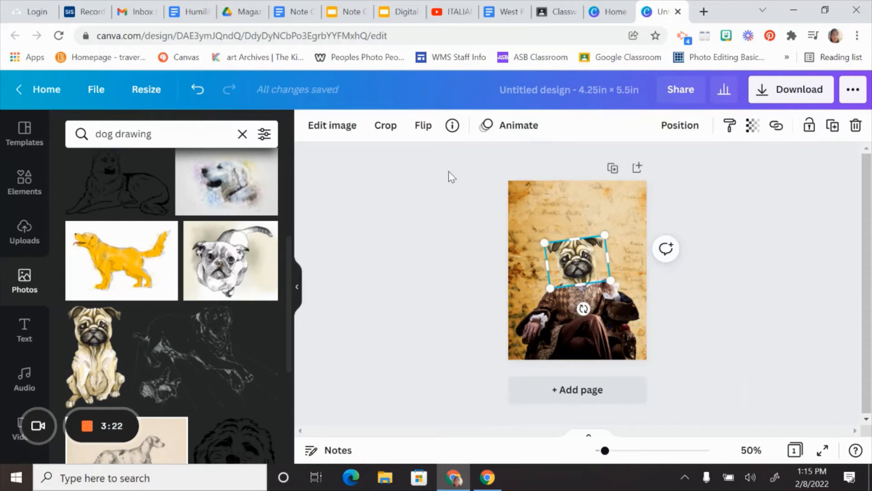
left_click(387, 127)
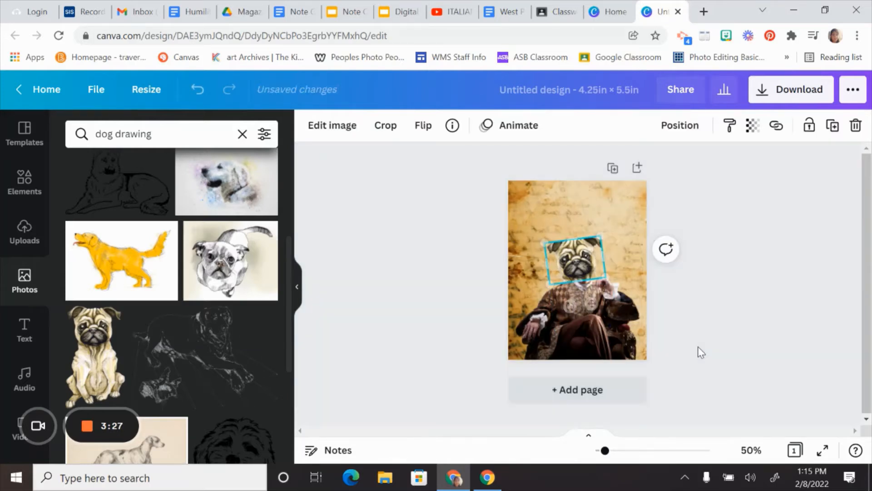
left_click(697, 351)
left_click(672, 302)
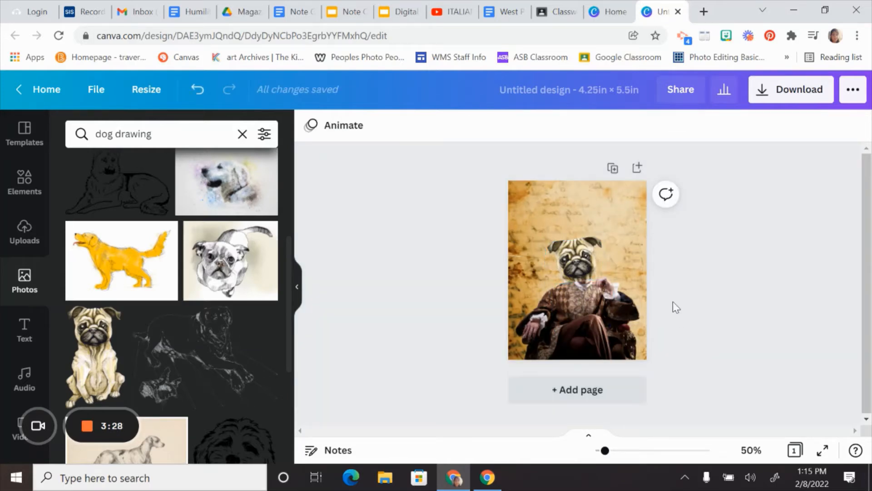
left_click_drag(570, 255, 566, 257)
left_click(697, 281)
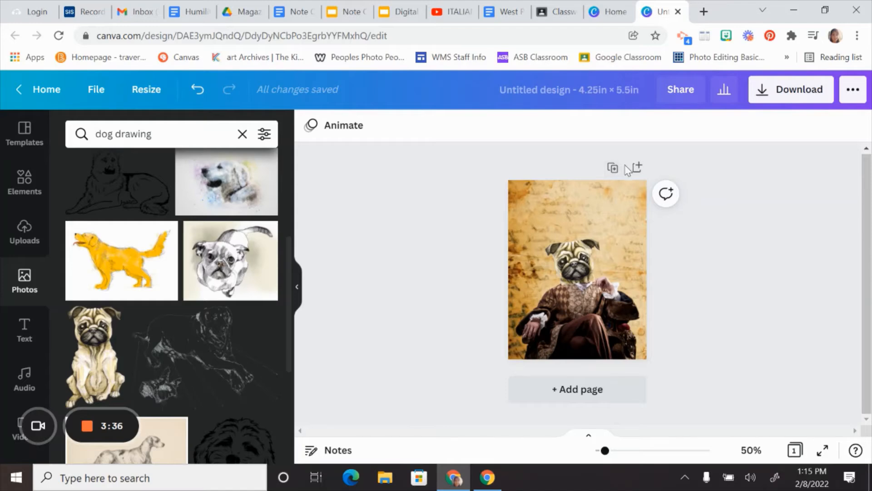
Fine-tune the pug head's position over the king's collar in a close-up view, and deselect it.
left_click_drag(614, 452, 627, 451)
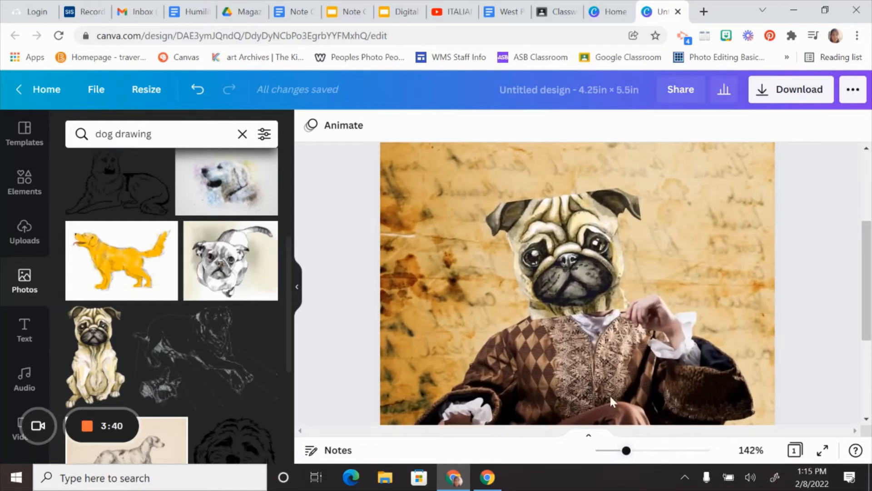
left_click(575, 274)
left_click_drag(575, 275, 572, 271)
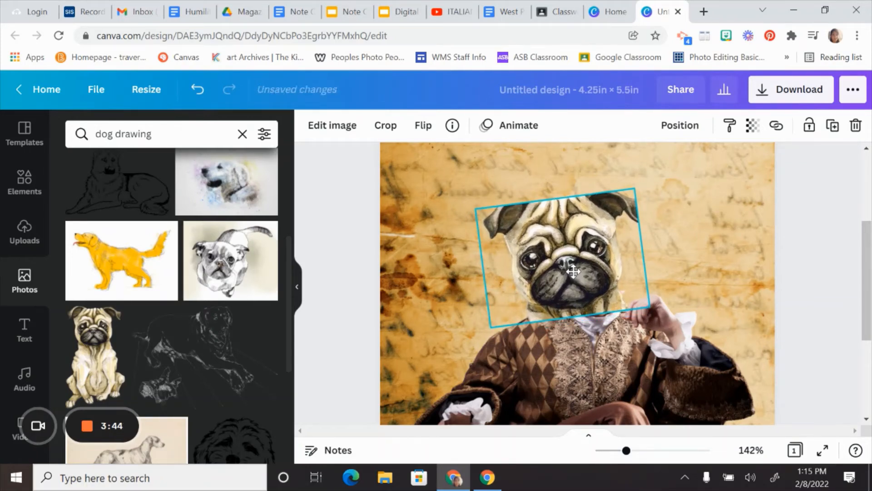
left_click(808, 267)
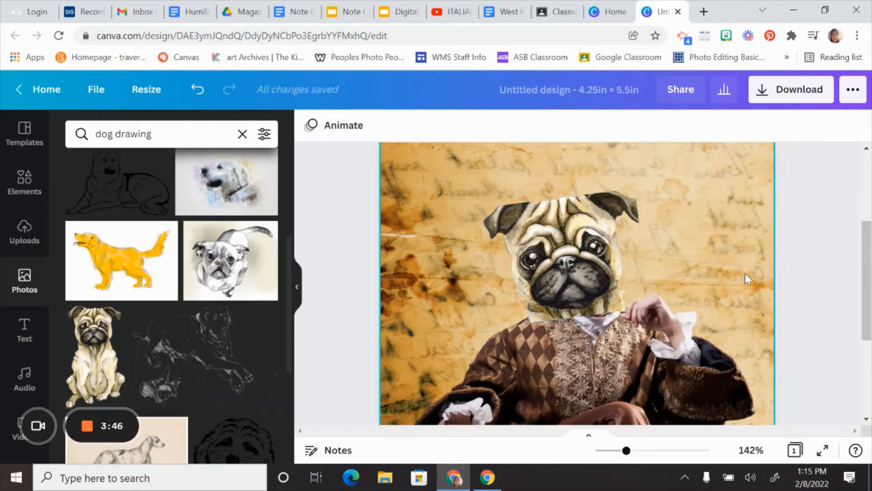
scroll(745, 274, "down", 3)
scroll(745, 274, "up", 5)
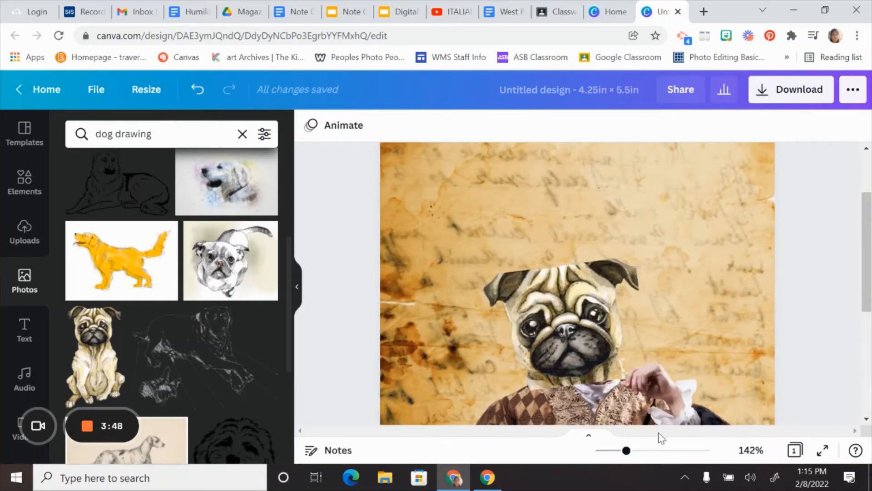
left_click_drag(633, 453, 612, 450)
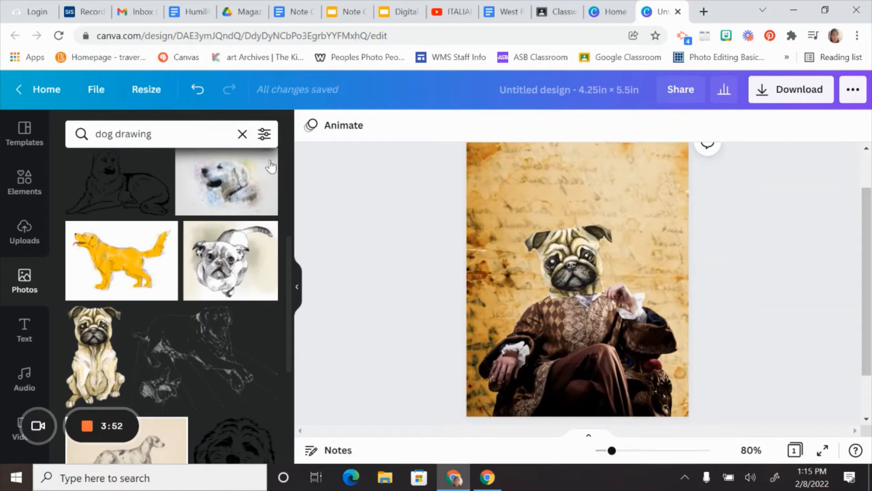
Search the photos for "steampunk hat" and add the grey geared top hat with goggles to the page.
left_click(218, 139)
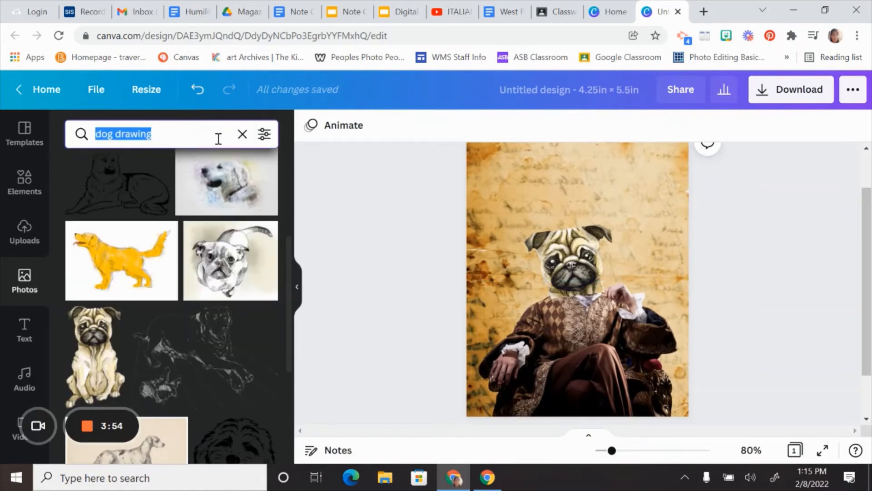
type("s")
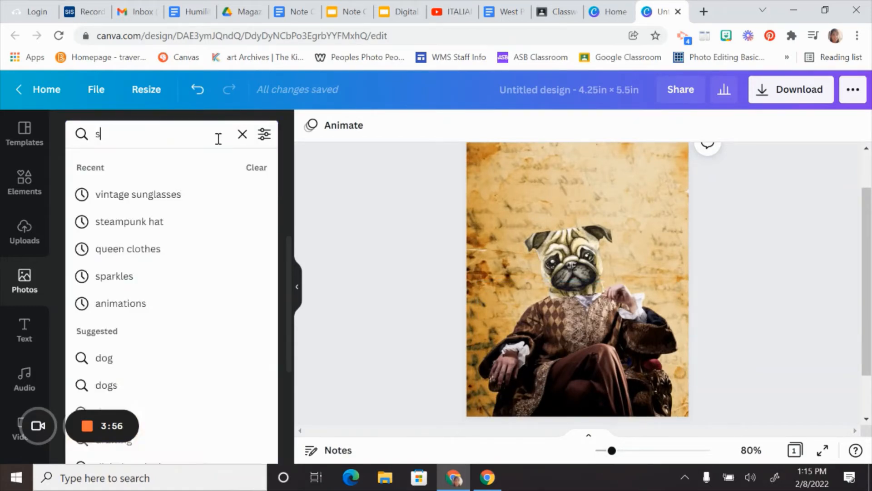
type("teampunk hat")
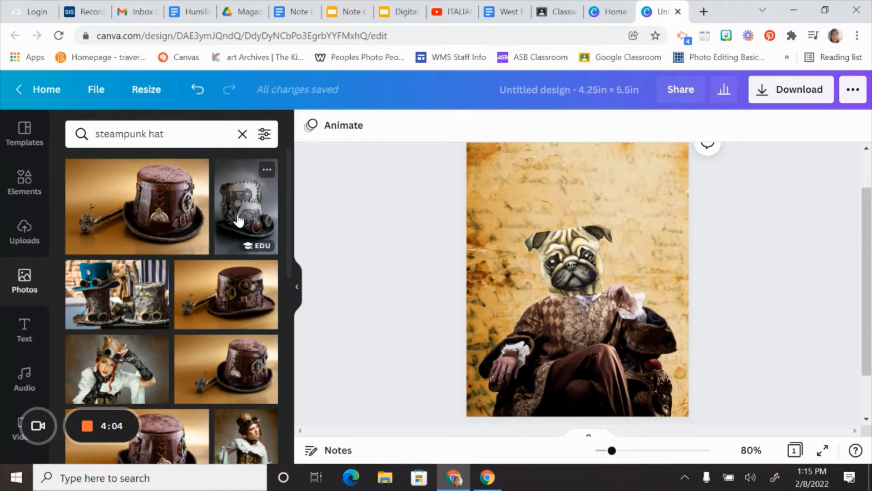
scroll(238, 221, "down", 8)
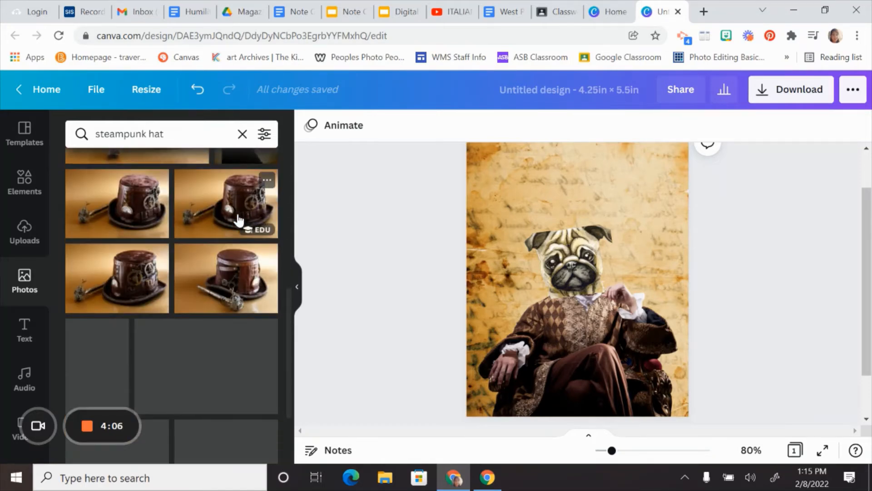
scroll(238, 221, "down", 10)
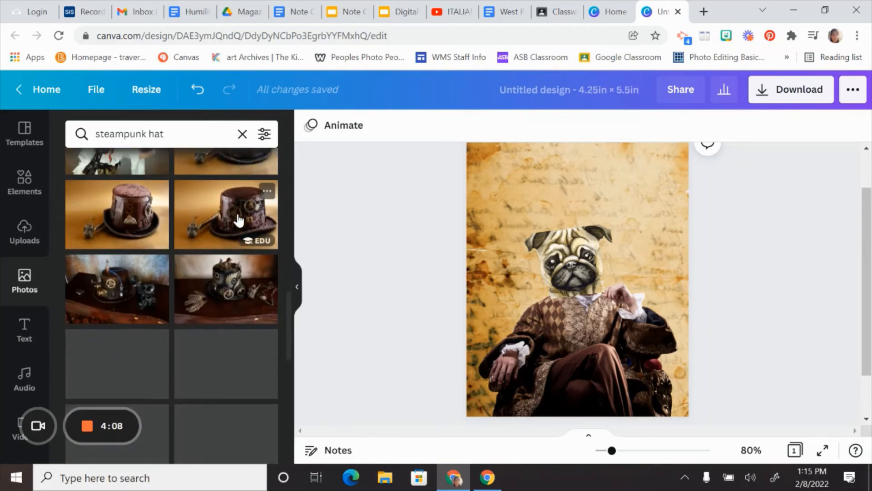
scroll(238, 220, "up", 10)
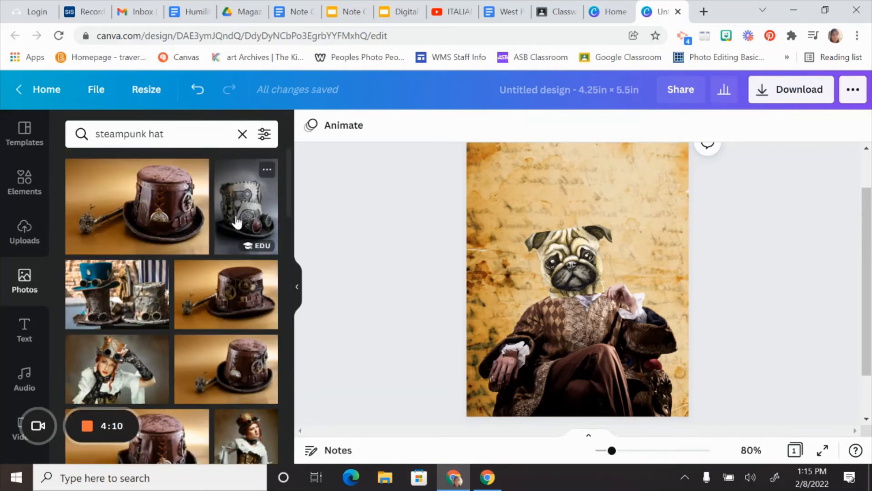
left_click(236, 222)
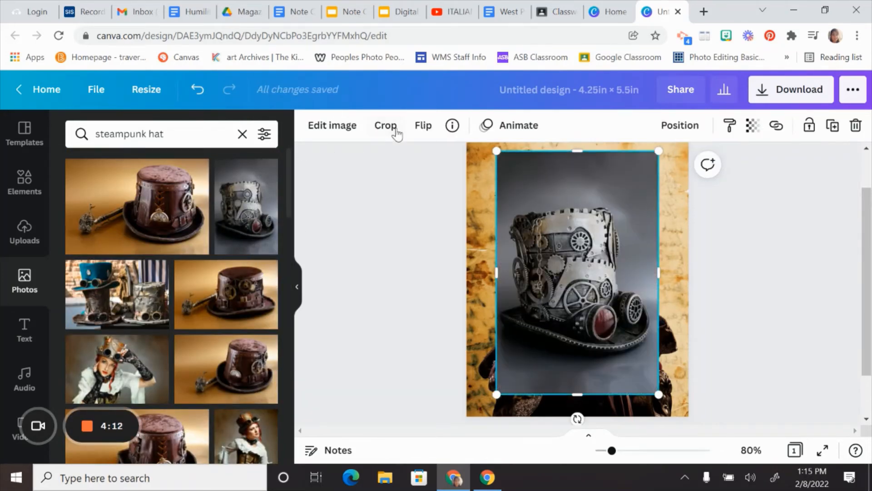
Remove the background from the steampunk hat photo with the Background Remover and apply the result.
left_click(324, 127)
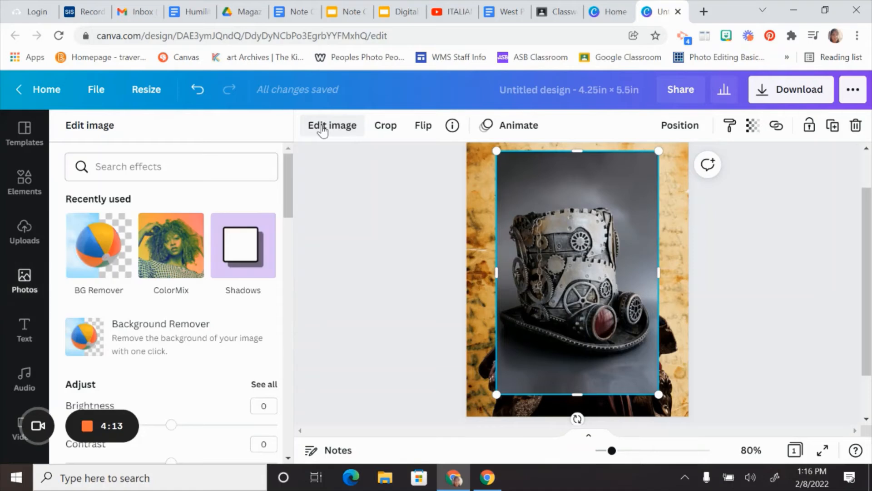
left_click(104, 260)
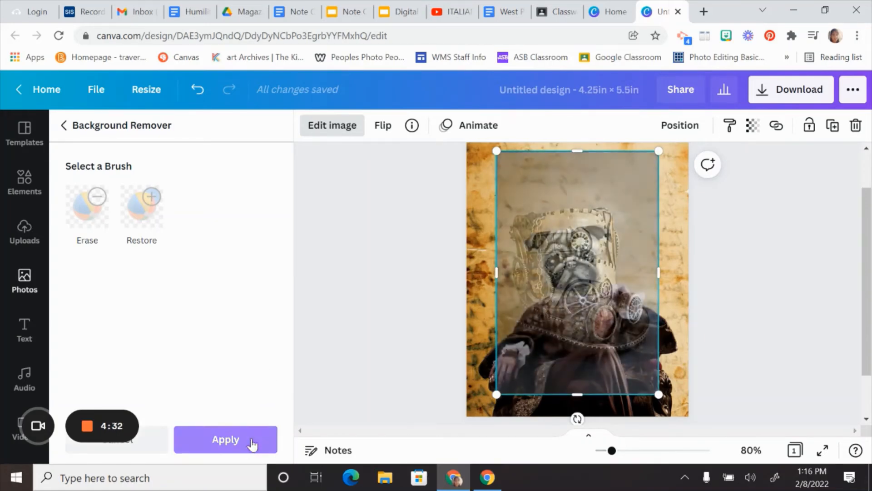
left_click(240, 448)
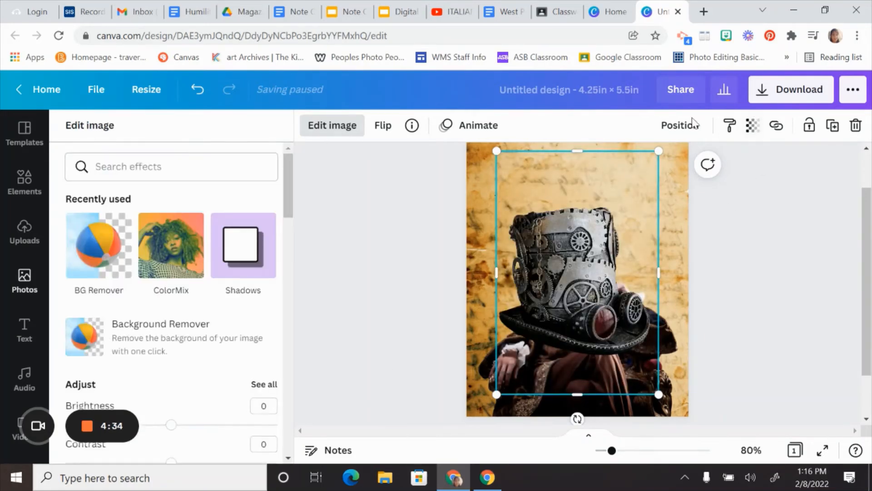
Shrink the steampunk hat, tilt it counterclockwise, place it on top of the pug's head and deselect it.
left_click_drag(659, 151, 578, 273)
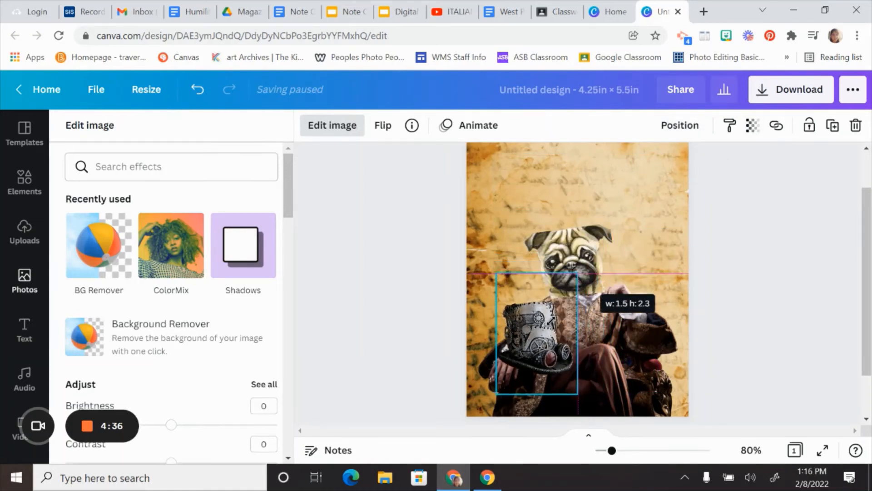
left_click_drag(500, 276, 541, 162)
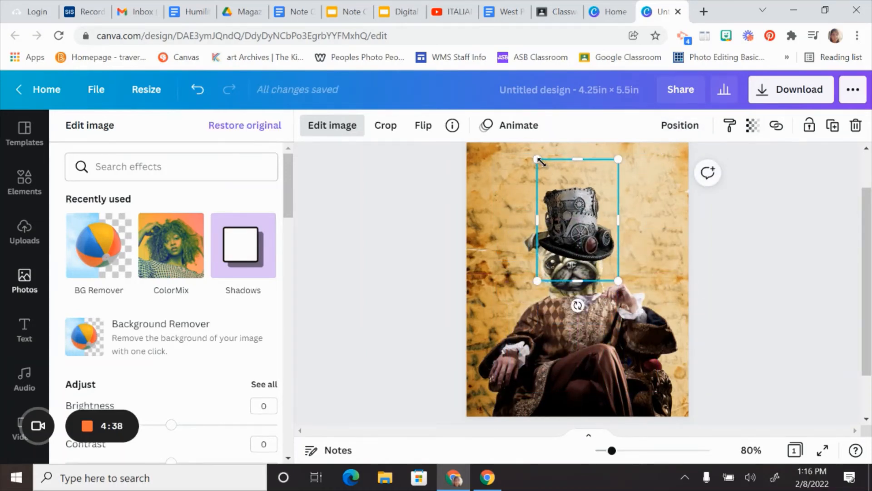
left_click_drag(578, 304, 597, 302)
left_click_drag(576, 231, 557, 212)
left_click(736, 286)
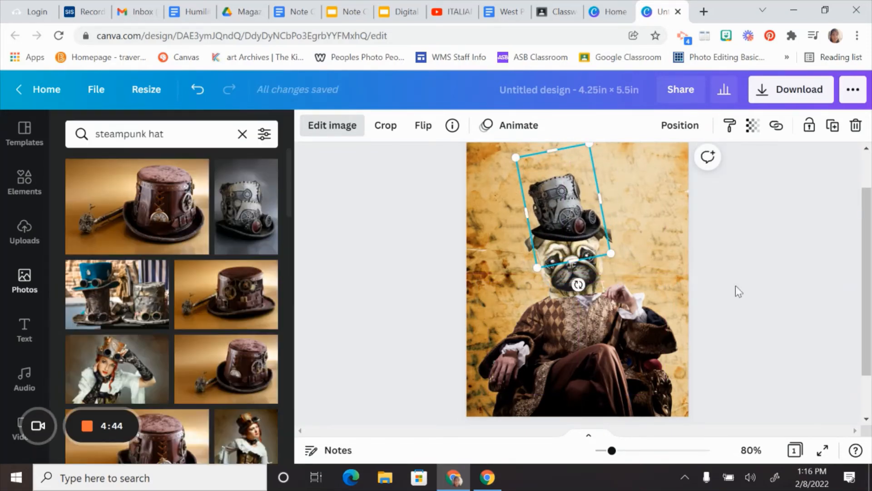
left_click(375, 268)
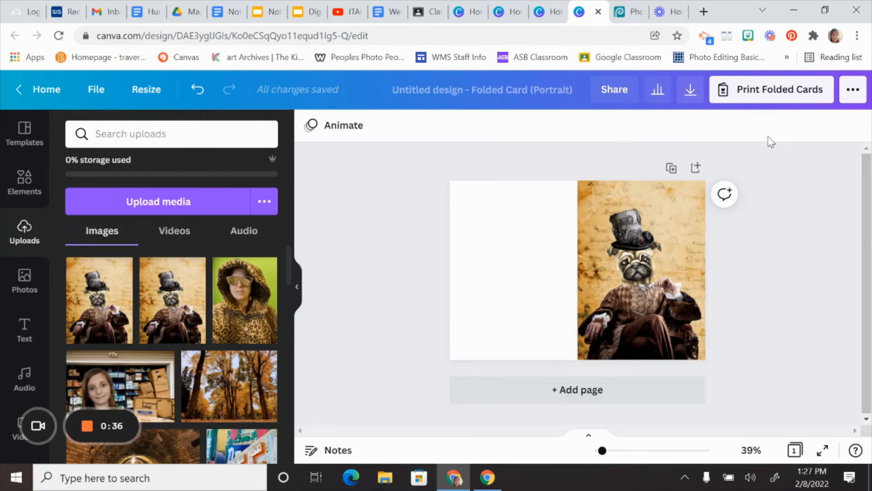
Add the "DAZZLE eau de parfum" font combination to the folded card, shrink it and center it along the blank half's lower edge.
left_click(28, 337)
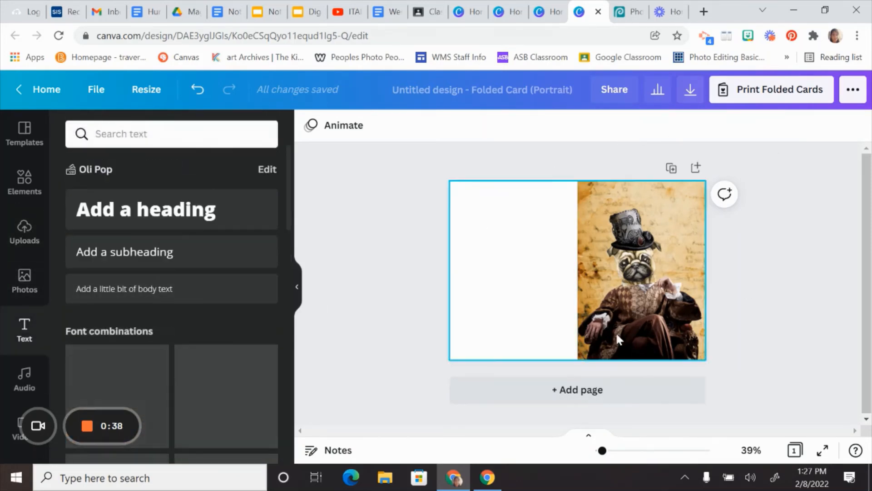
scroll(191, 338, "down", 7)
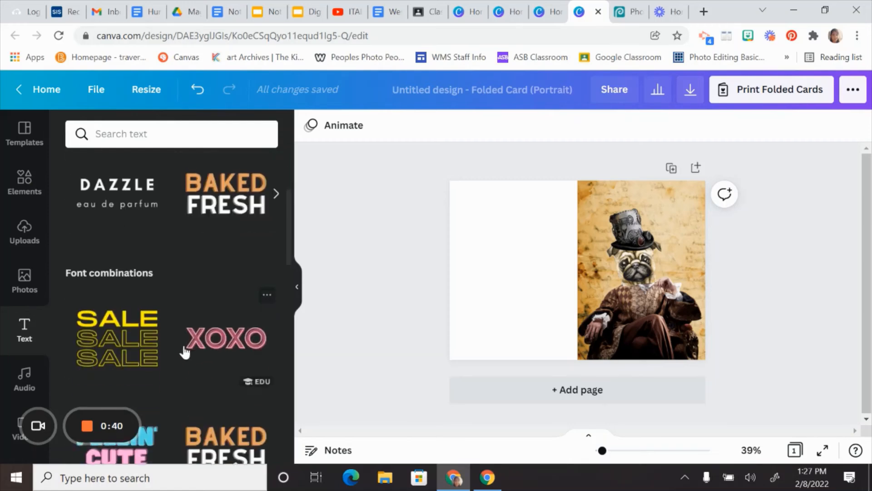
scroll(182, 349, "down", 10)
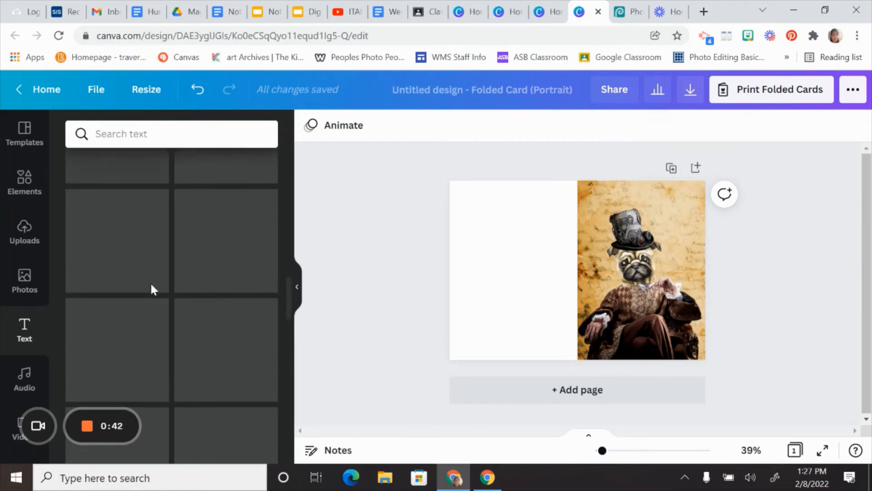
scroll(153, 289, "down", 3)
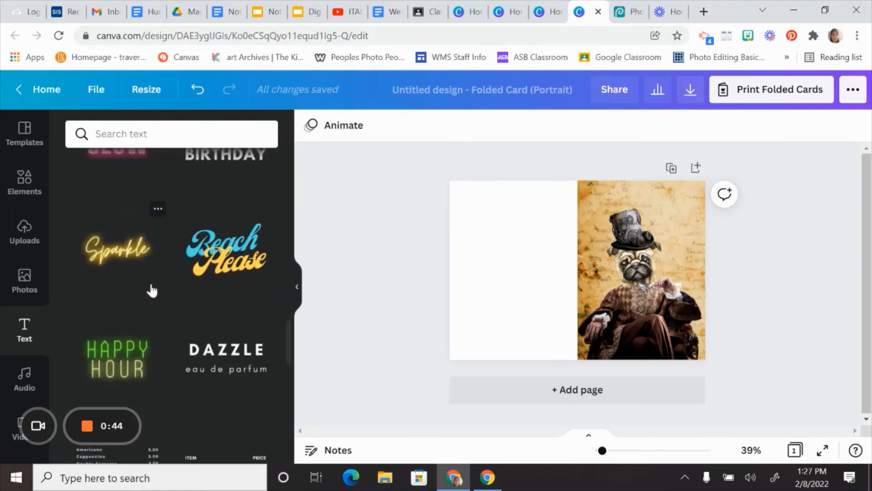
scroll(153, 290, "down", 1)
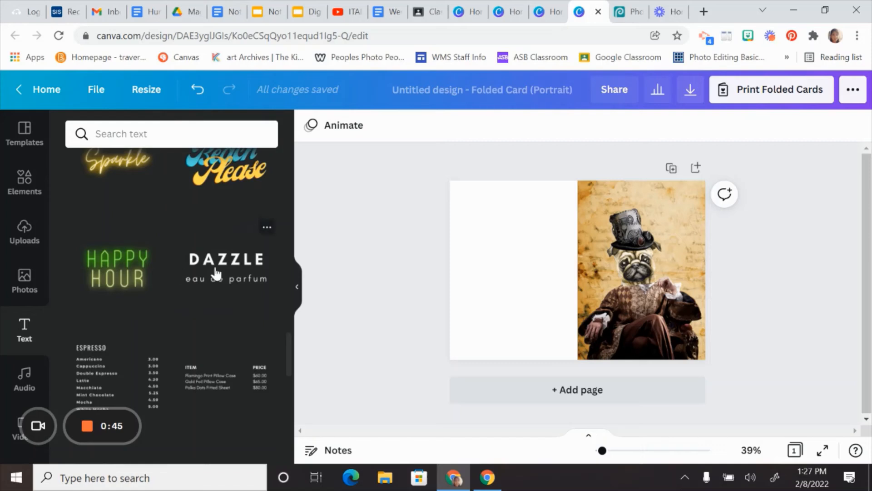
left_click(245, 280)
left_click_drag(558, 257, 512, 322)
left_click_drag(619, 311, 513, 346)
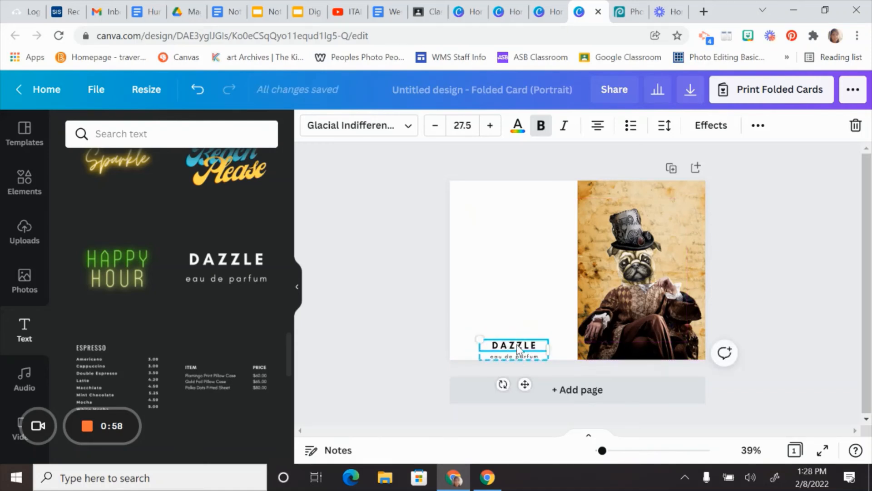
Replace the "DAZZLE" heading with "CREATED BY" and reduce its font size to 15.5.
double_click(518, 345)
type("CREA")
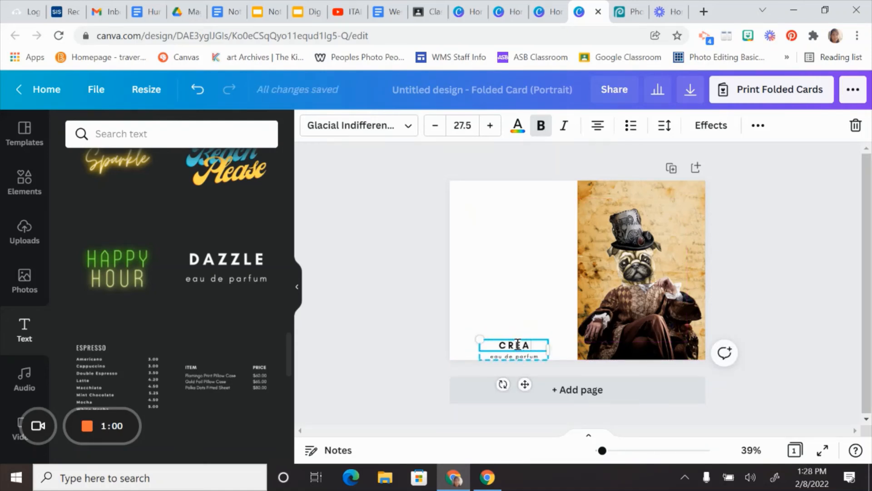
type("TED BY")
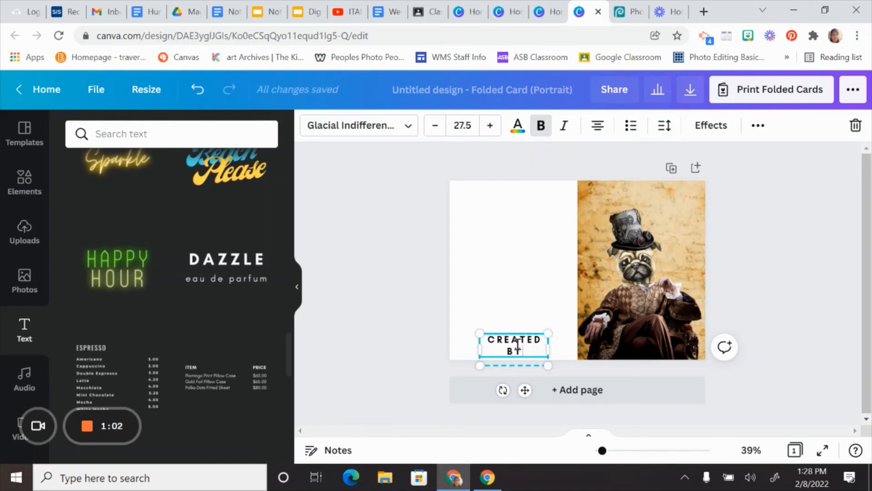
left_click(436, 129)
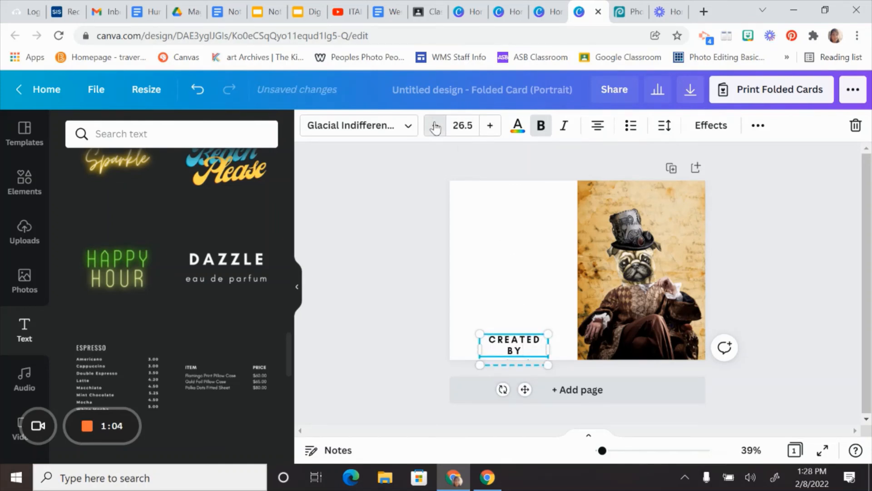
left_click(435, 129)
left_click(435, 129)
left_click(436, 129)
left_click(436, 129)
left_click(435, 129)
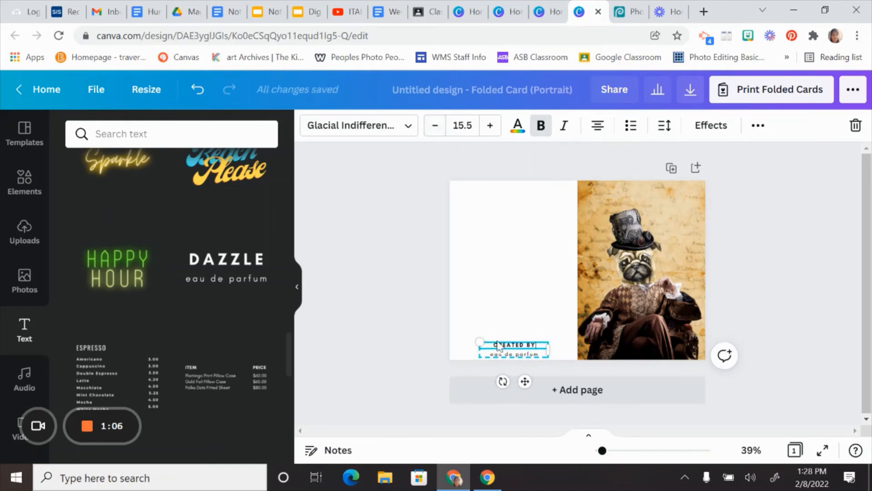
Replace the "eau de parfum" line with the creator's full name and reduce its font size to 11.3.
triple_click(506, 354)
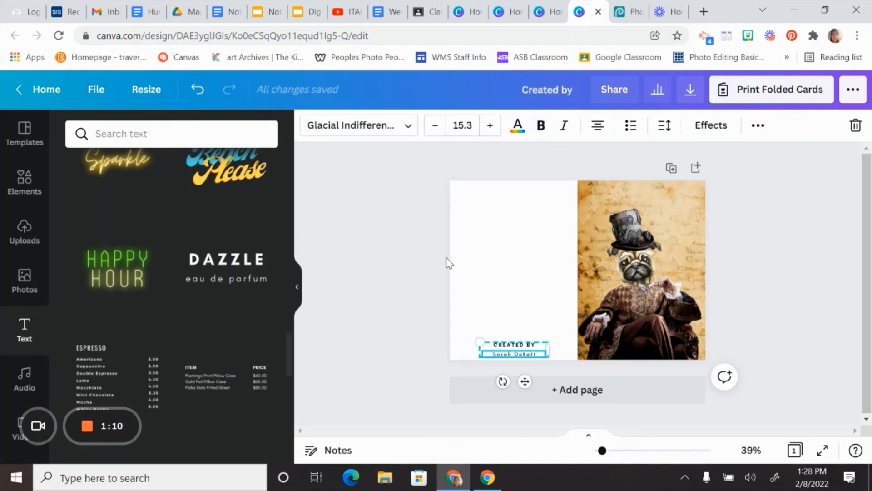
left_click(435, 127)
left_click(435, 127)
left_click(435, 128)
left_click(436, 127)
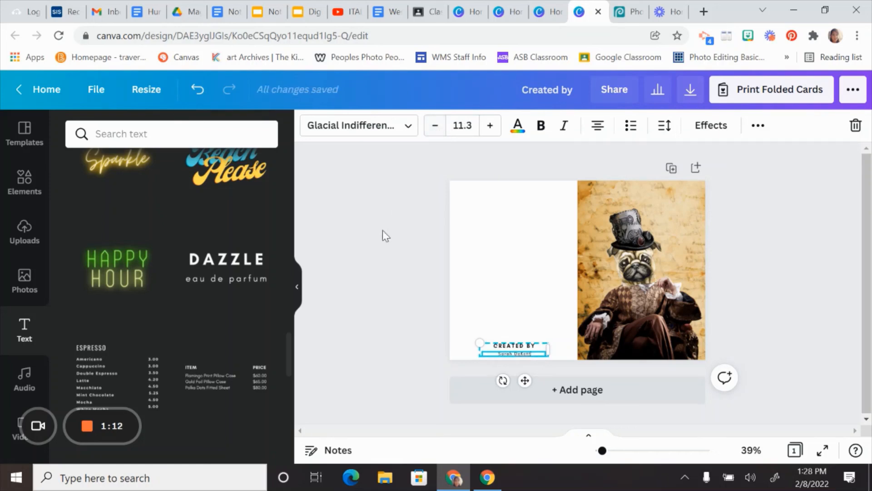
Move the grouped "CREATED BY" credit slightly down against the blank half's lower edge, center it horizontally, and deselect it.
left_click(382, 293)
left_click_drag(520, 351, 517, 351)
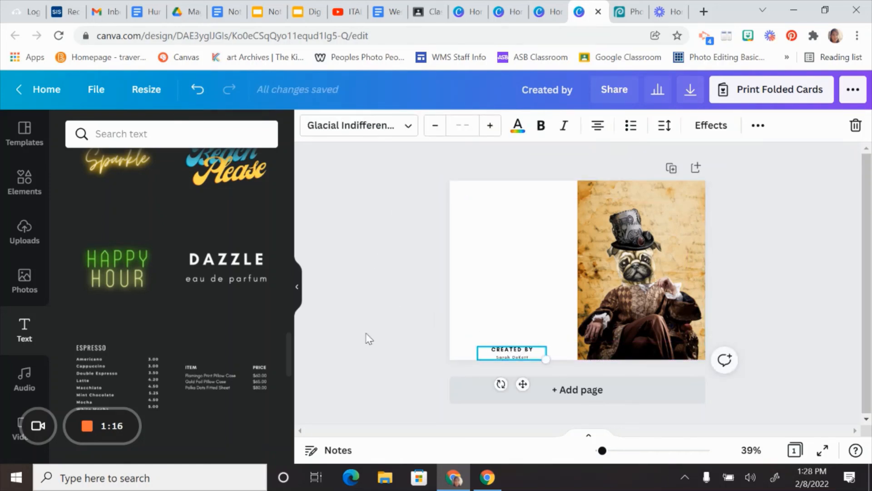
left_click(389, 335)
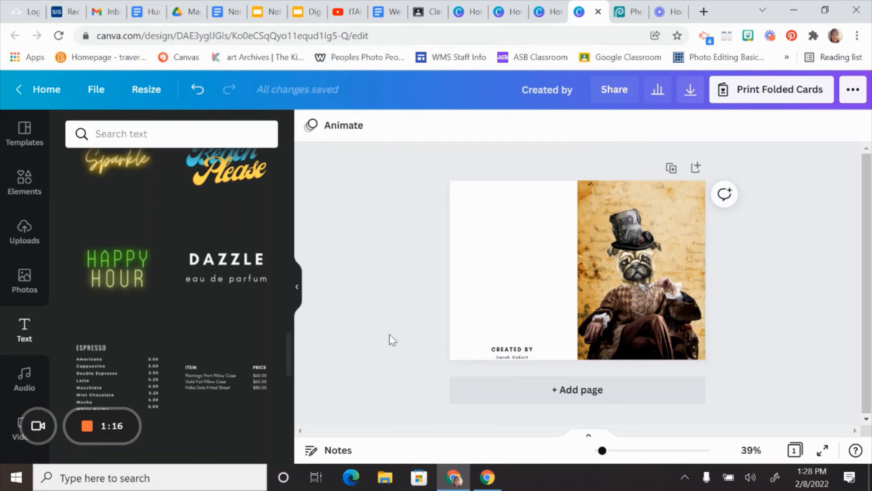
Download the folded card as a PNG at size 3 (6000 × 4200 px).
left_click(691, 91)
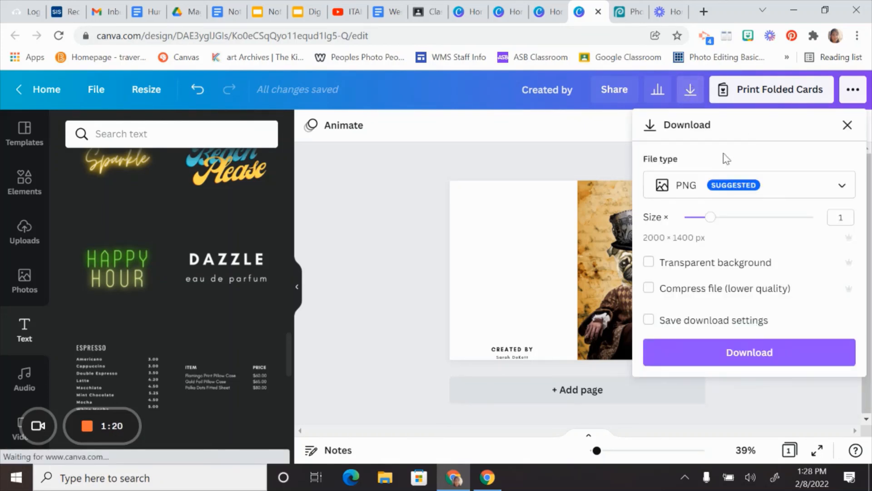
left_click_drag(710, 218, 802, 217)
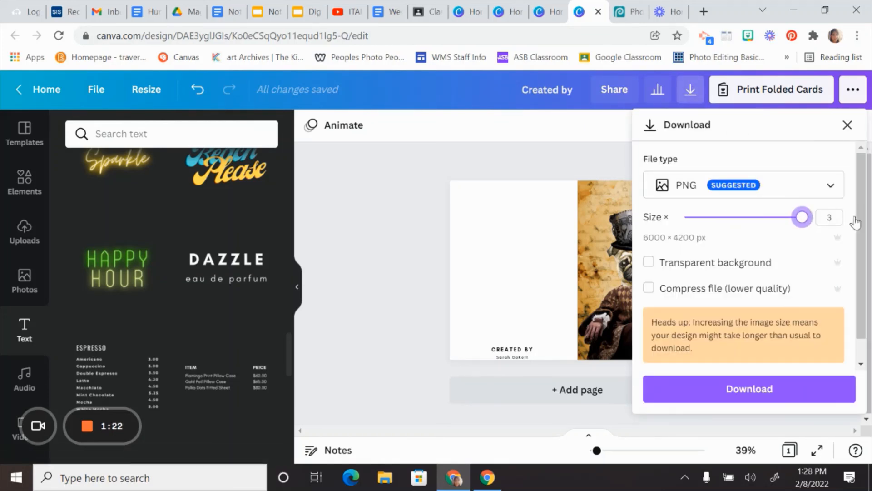
left_click(743, 395)
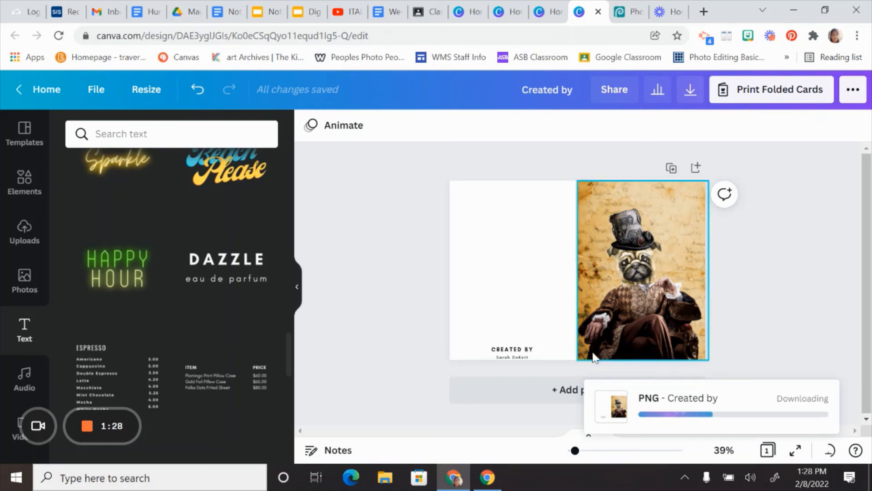
Raise the "CREATED BY" credit slightly so the name line clears the card's lower edge, and deselect it.
left_click(518, 356)
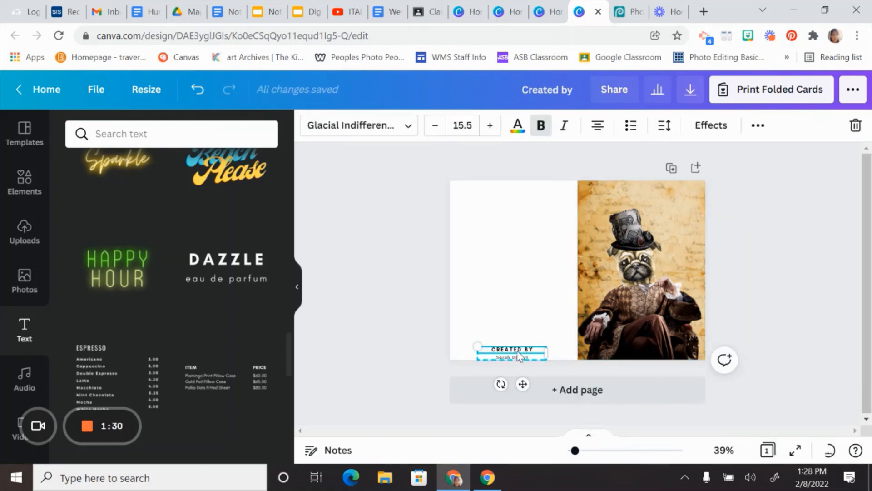
left_click_drag(518, 357, 515, 347)
left_click(751, 319)
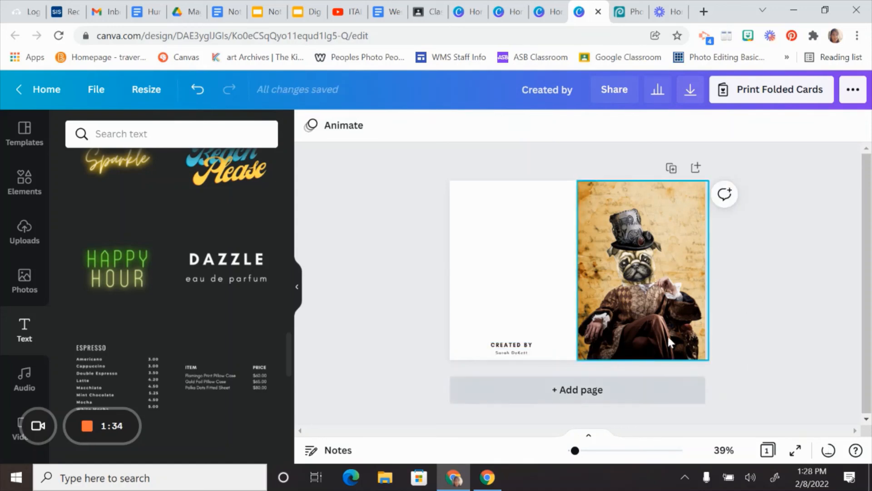
Download the card with the repositioned credit again as a PNG at size 3 (6000 × 4200 px).
left_click(691, 91)
left_click_drag(714, 223, 801, 216)
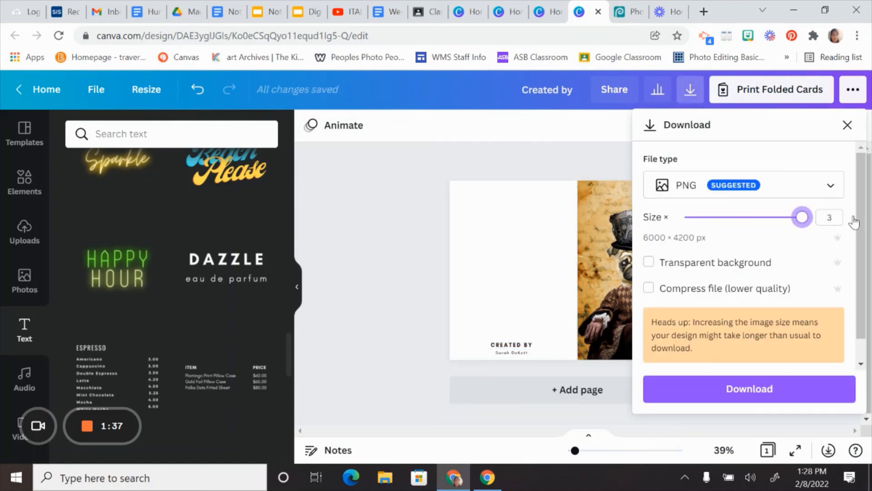
left_click(779, 392)
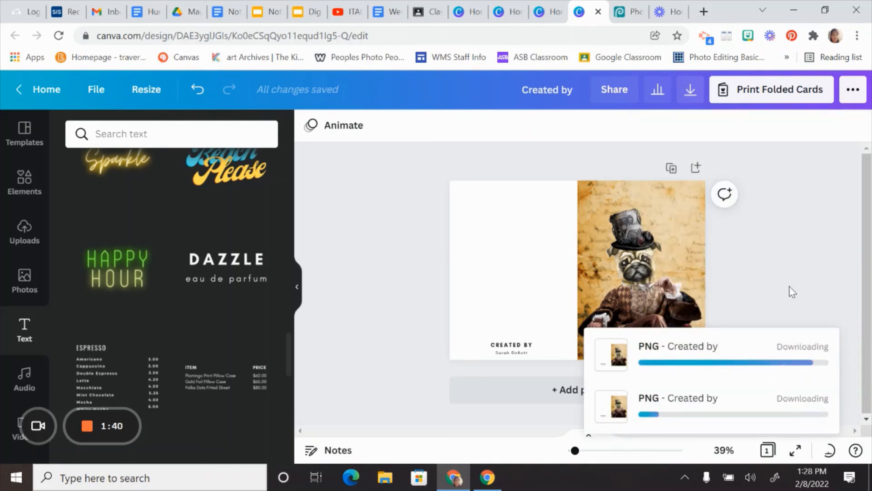